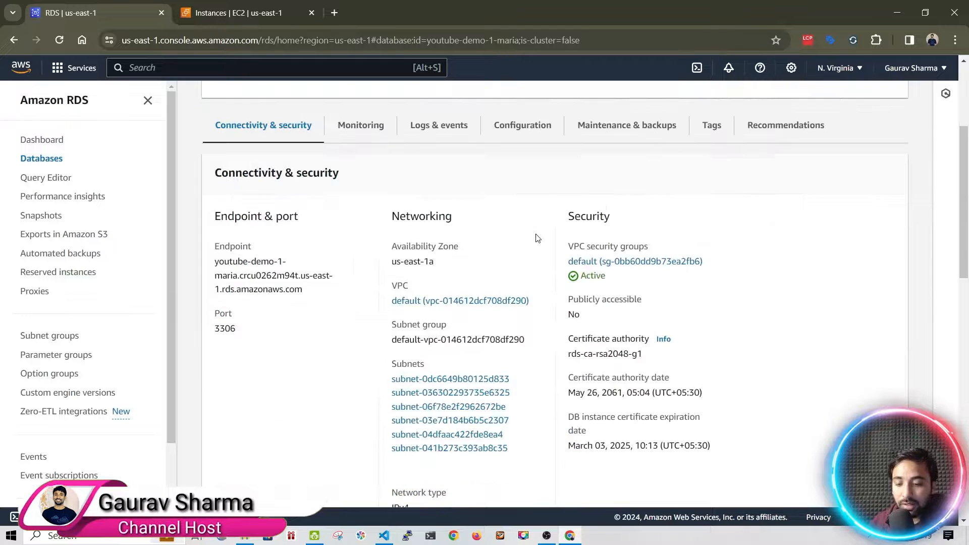
Note the youtube-demo-1-maria endpoint and port 3306, then open its default VPC security group
drag(214, 261, 324, 298)
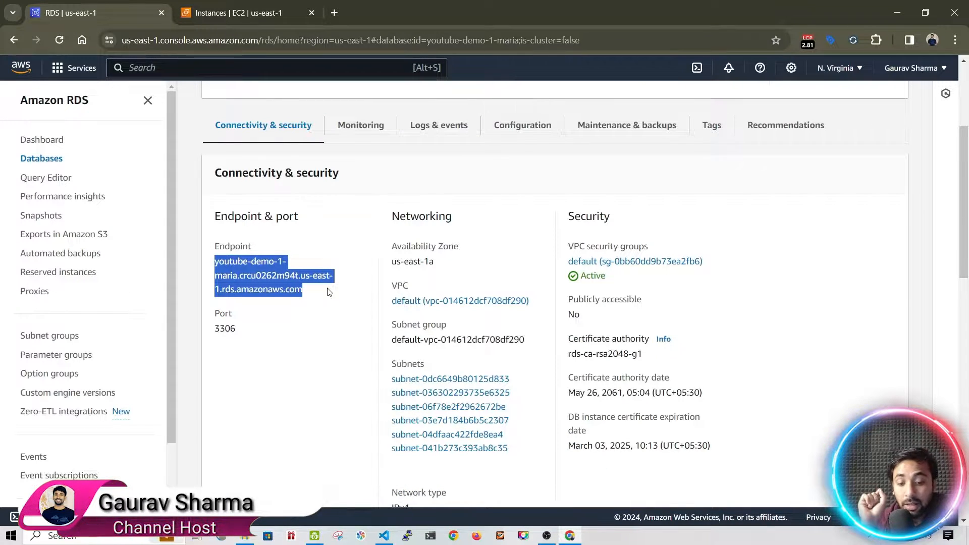
click(233, 329)
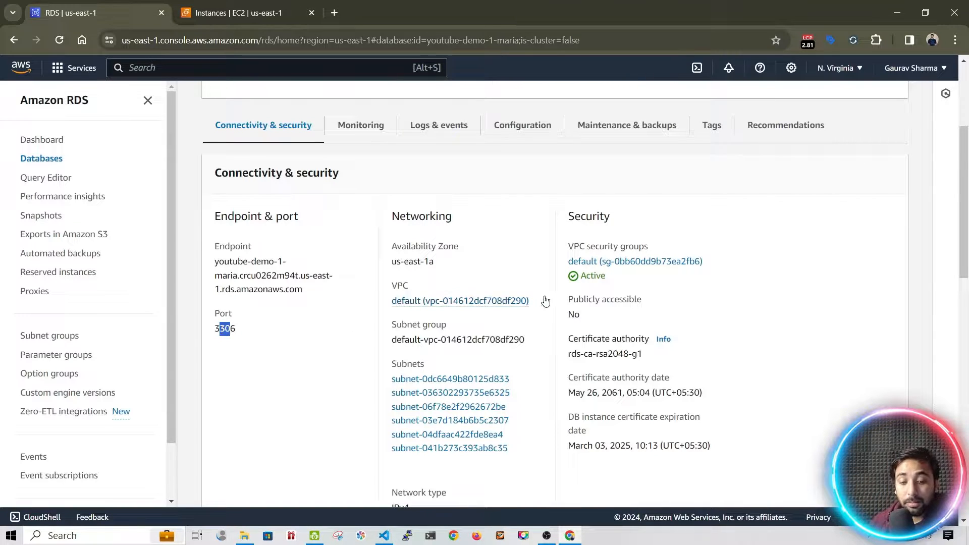
click(605, 268)
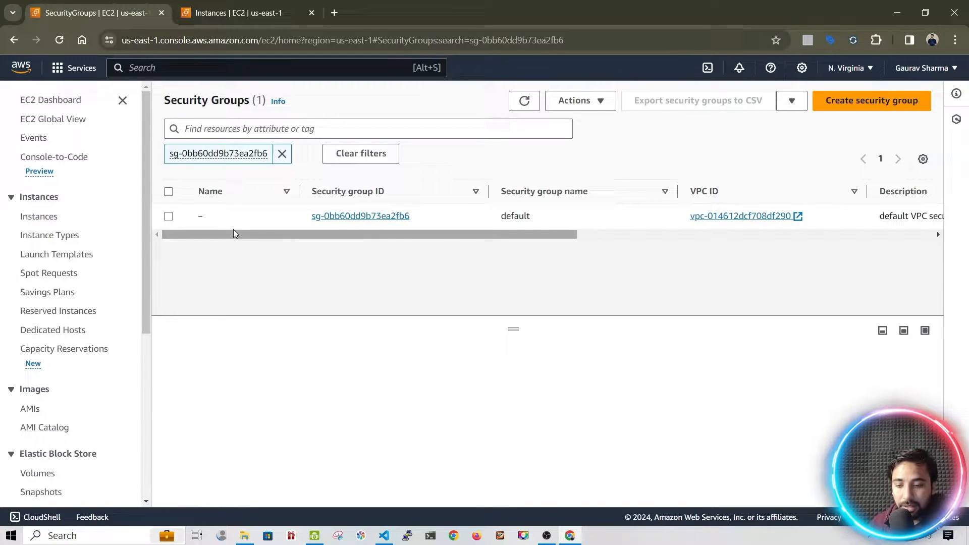
click(168, 216)
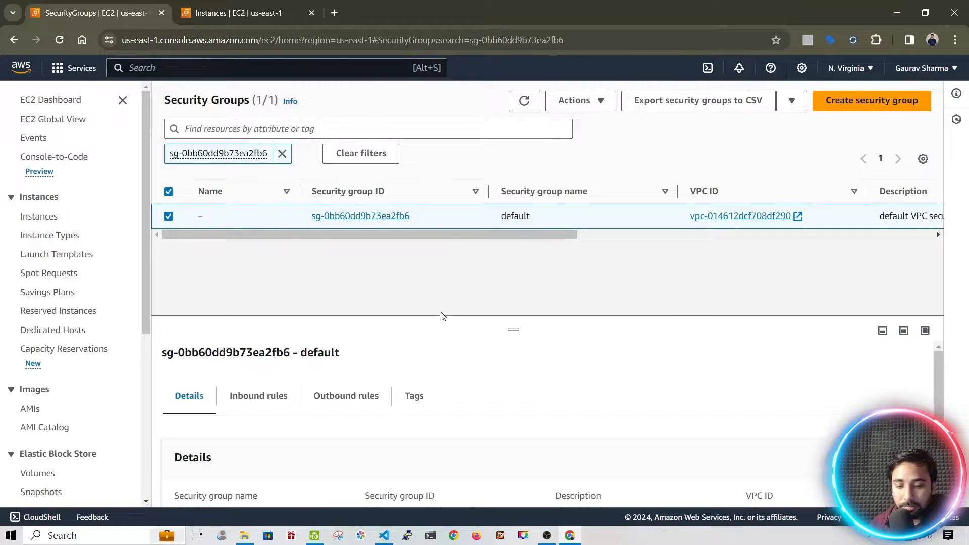
click(267, 396)
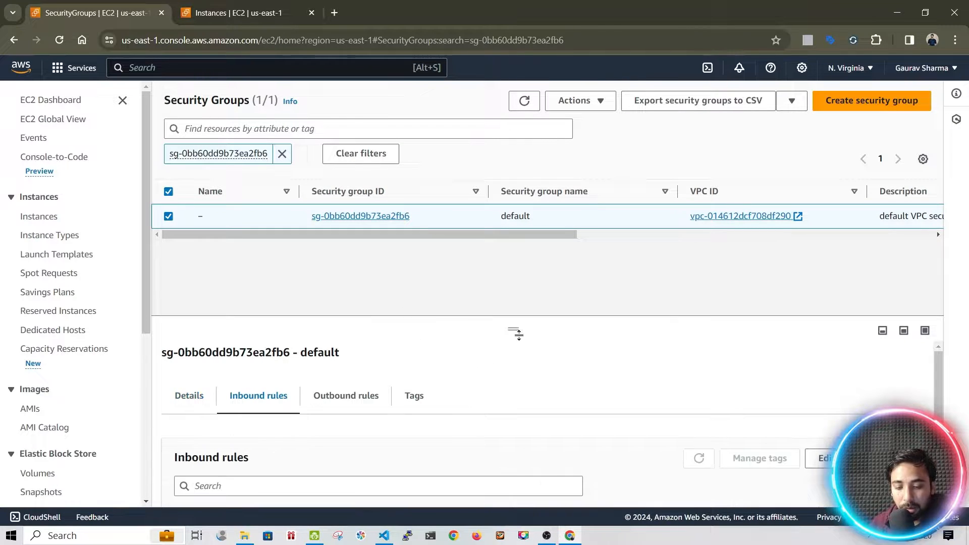
drag(512, 331, 504, 217)
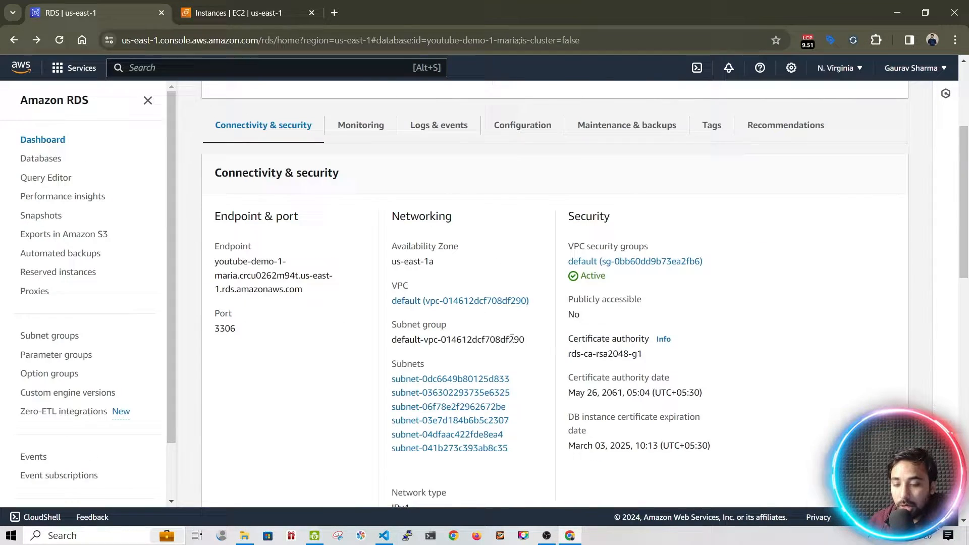
scroll(509, 336, up, 3)
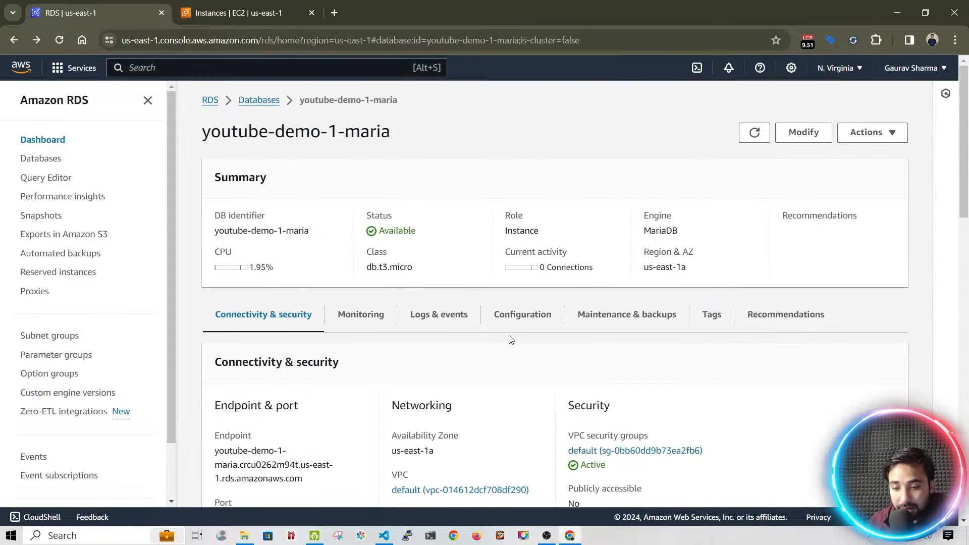
drag(240, 212, 727, 271)
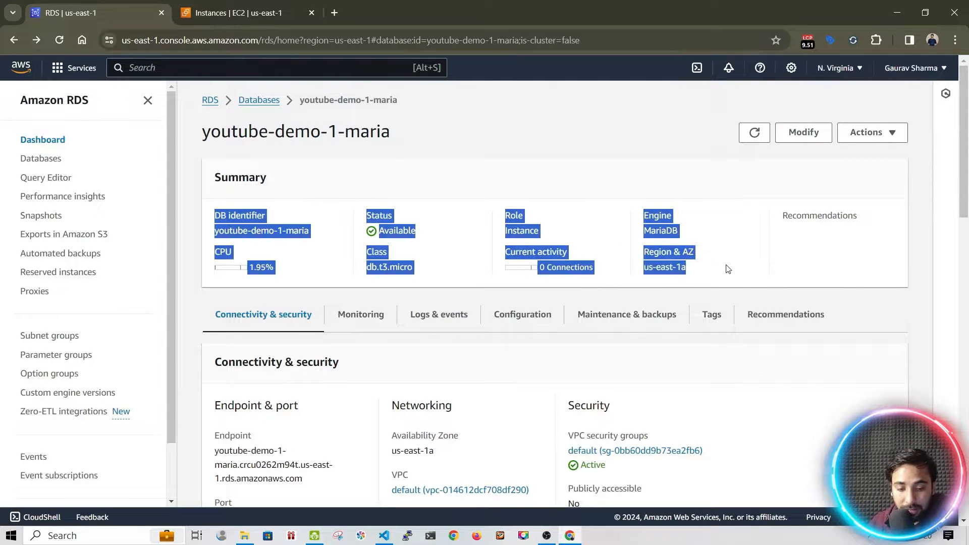
click(547, 331)
scroll(274, 331, down, 4)
drag(211, 267, 321, 300)
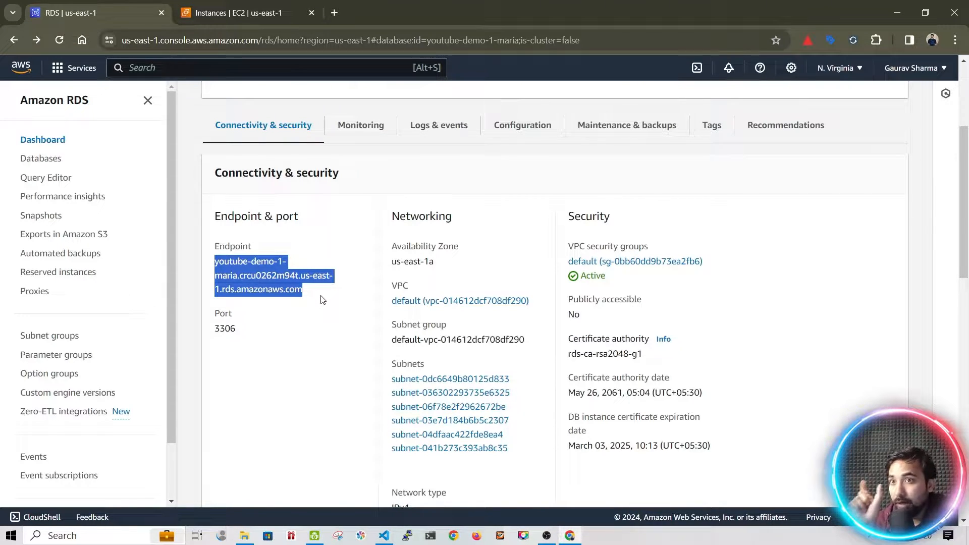
drag(247, 337, 212, 335)
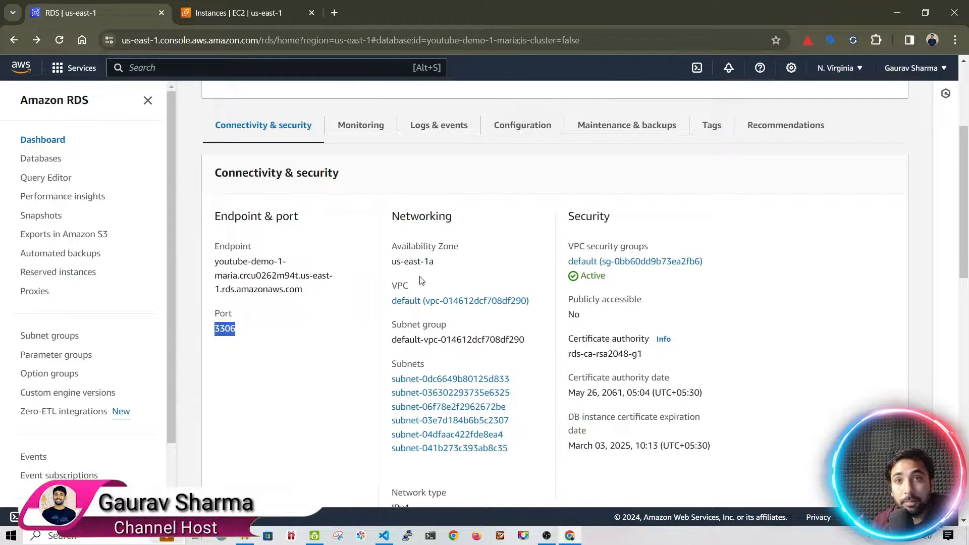
scroll(509, 313, up, 3)
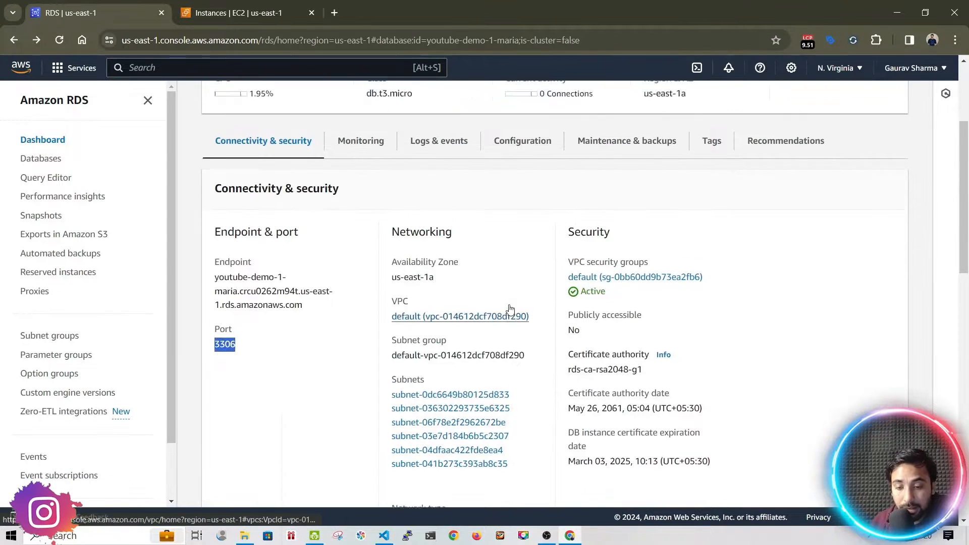
scroll(389, 303, down, 3)
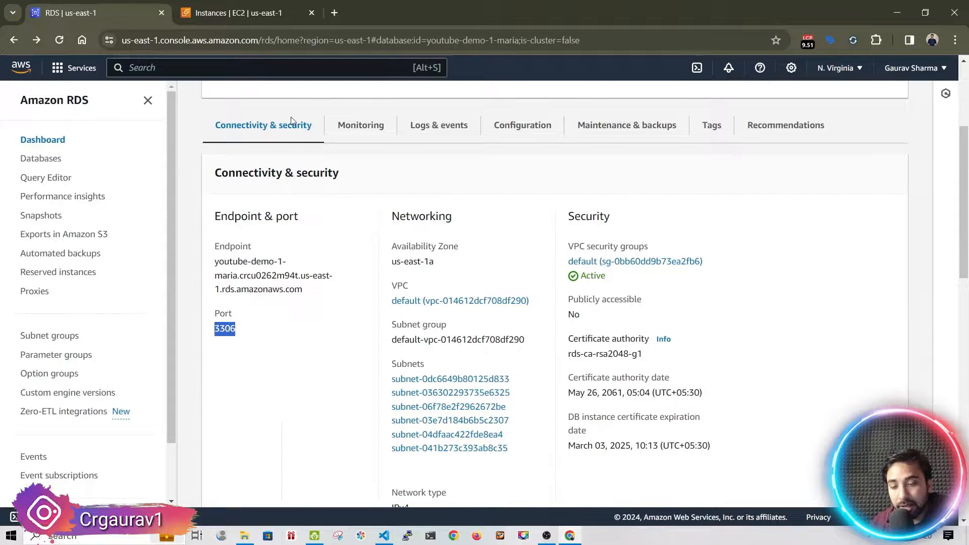
Start an EC2 Instance Connect browser terminal on the youtubedemo instance
click(222, 18)
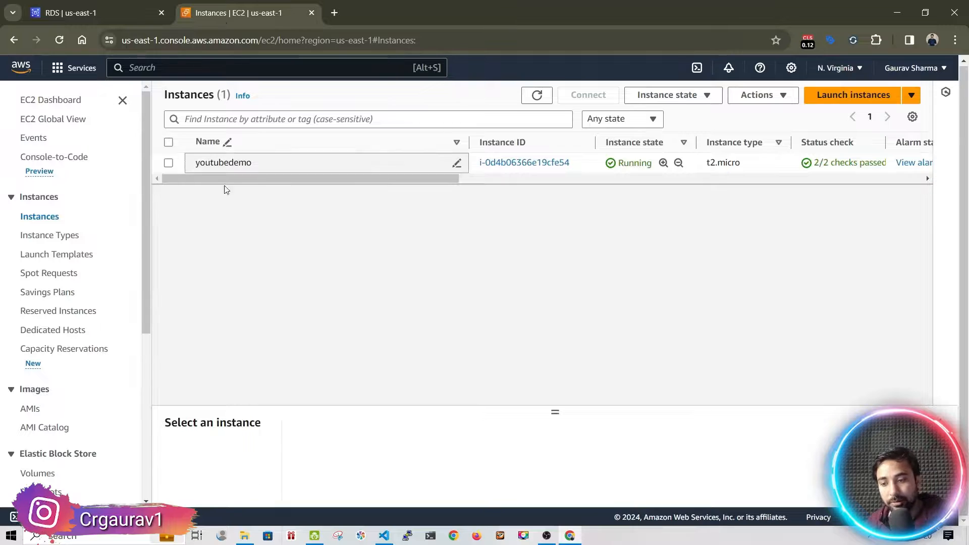
click(227, 166)
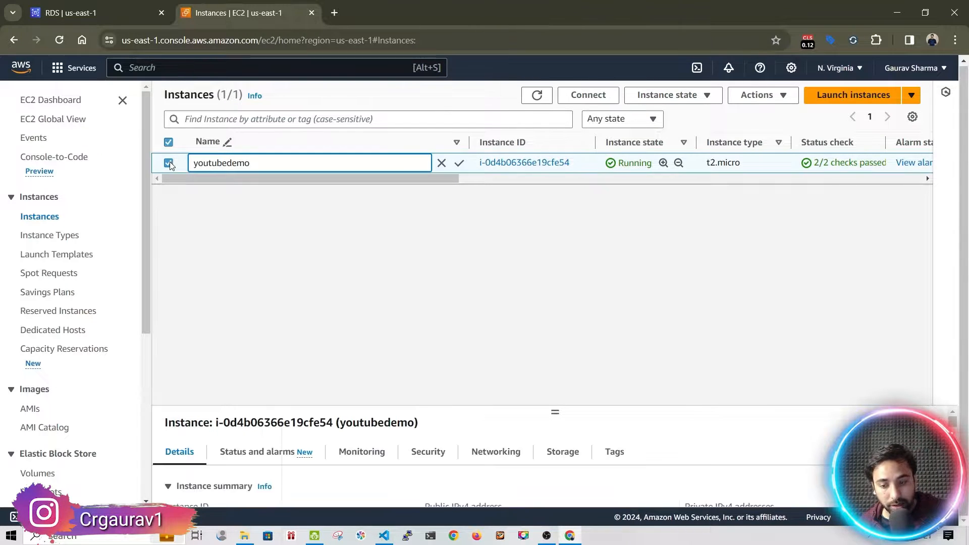
double_click(227, 167)
click(588, 95)
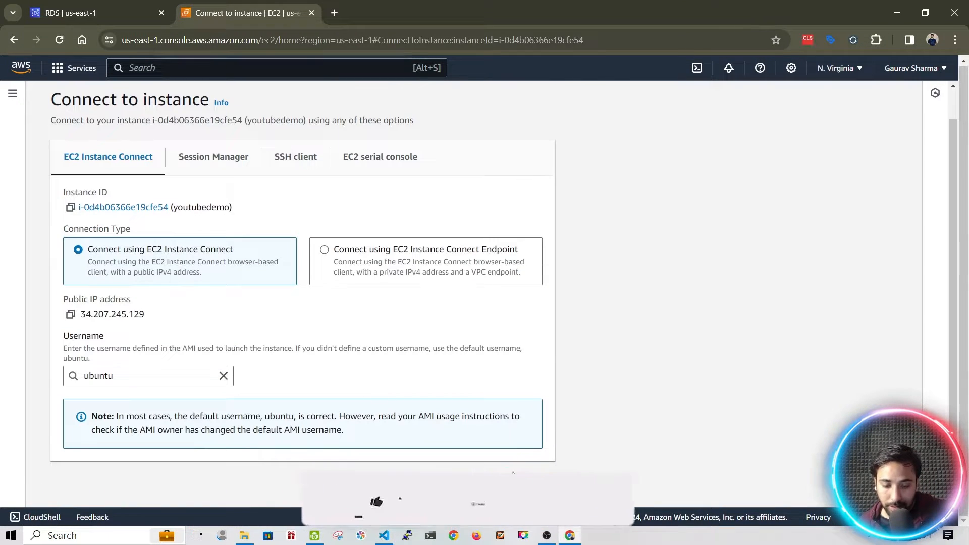
click(532, 480)
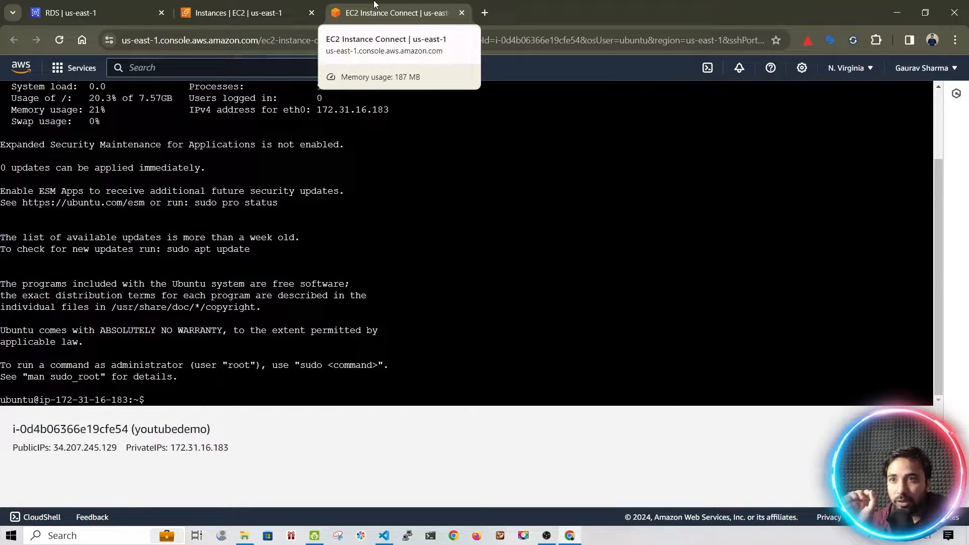
Refresh the Ubuntu package lists with sudo apt-get update
text(apt-get update)
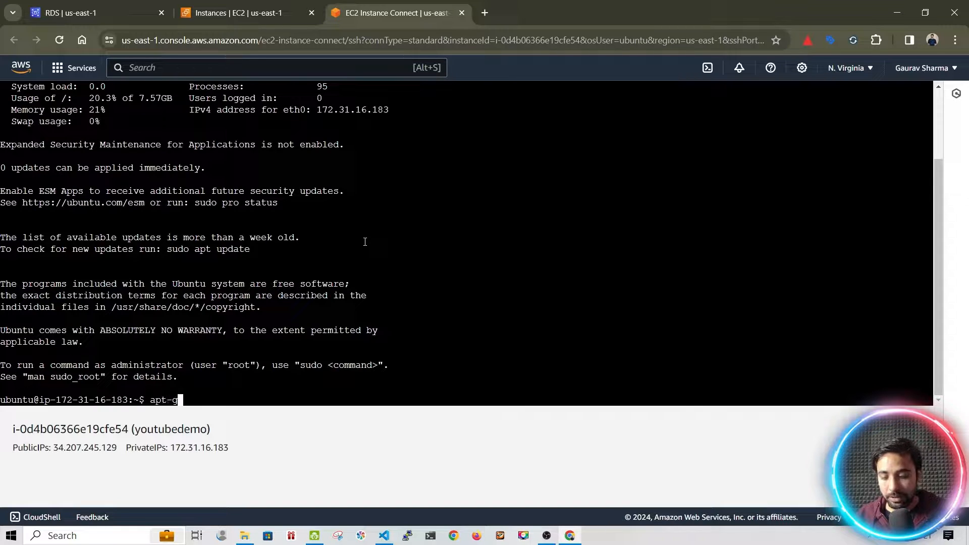
key(Return)
text(sudo )
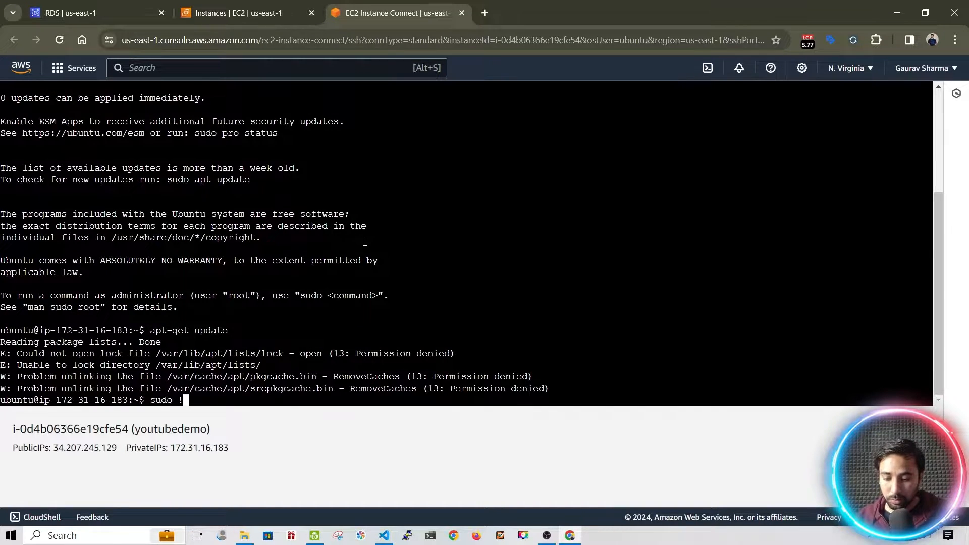
text(apt-get update)
key(Return)
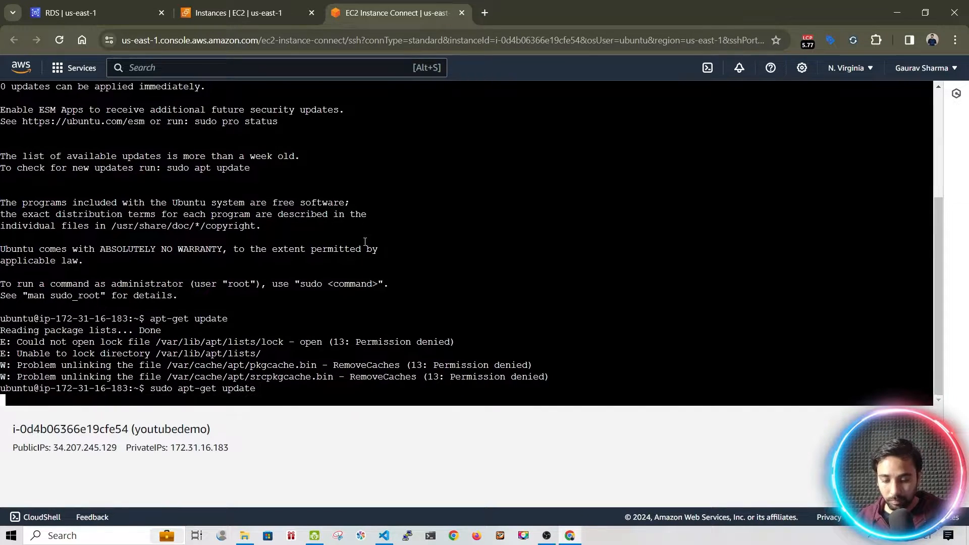
Install the mysql-client package with root privileges, answering Y to the prompt
text(apt-ge)
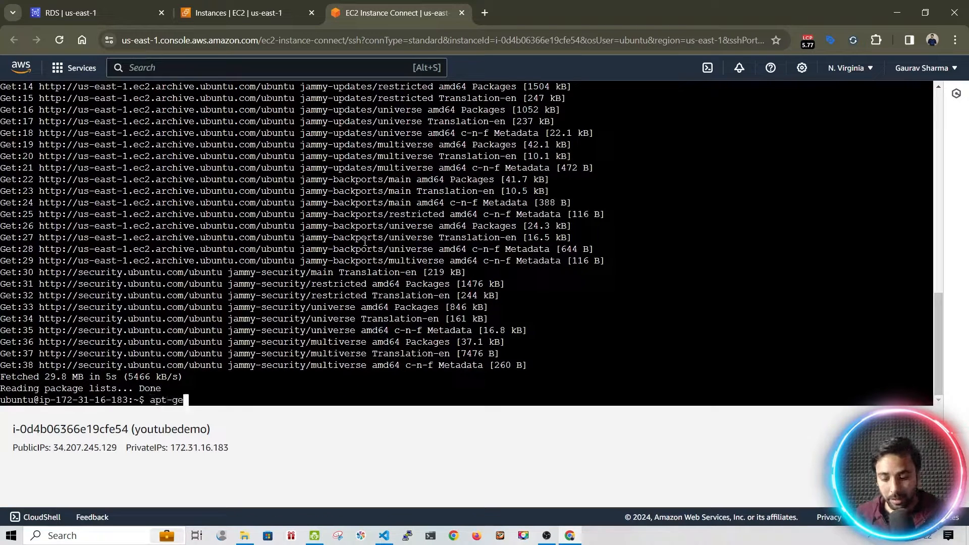
text(t install m)
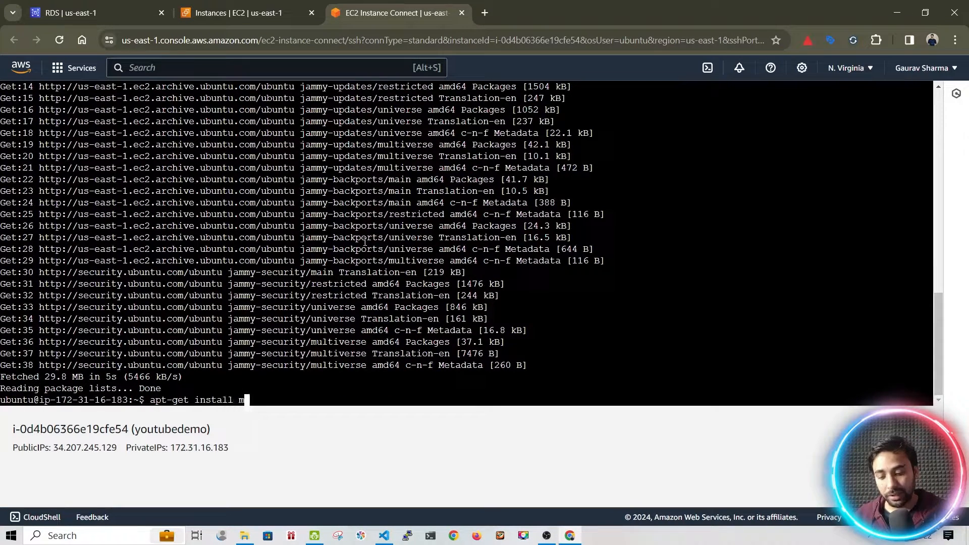
text(ysql-client)
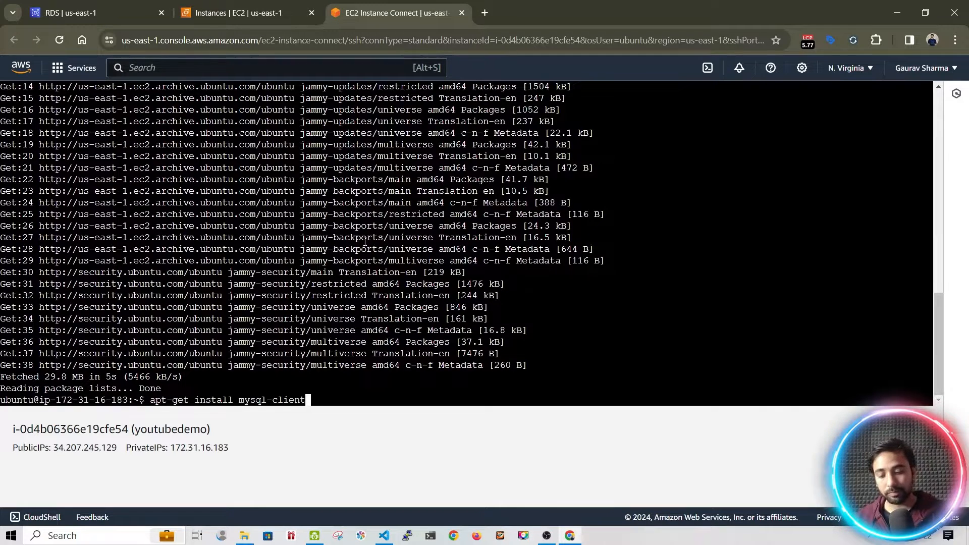
key(Return)
text(sudo )
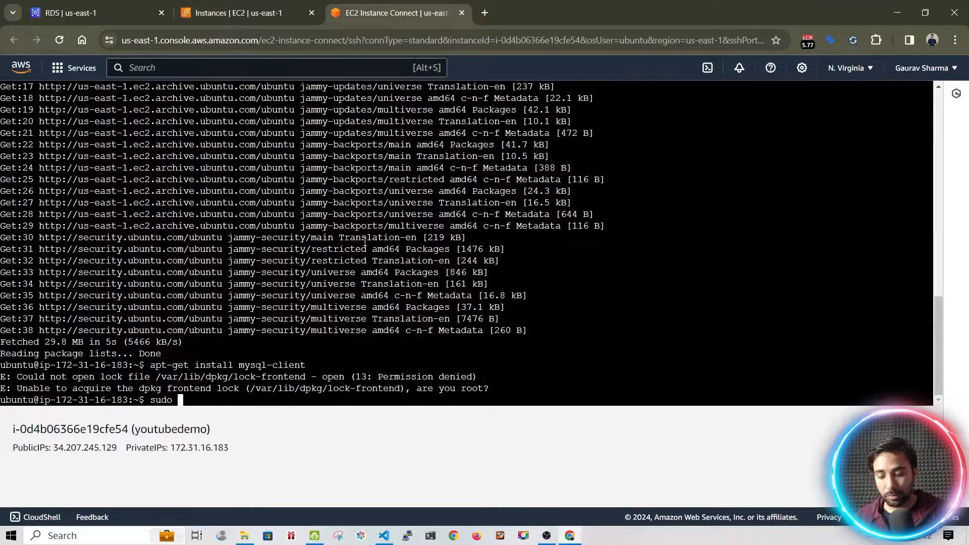
text(apt-ge)
key(BackSpace)
key(BackSpace)
key(BackSpace)
key(BackSpace)
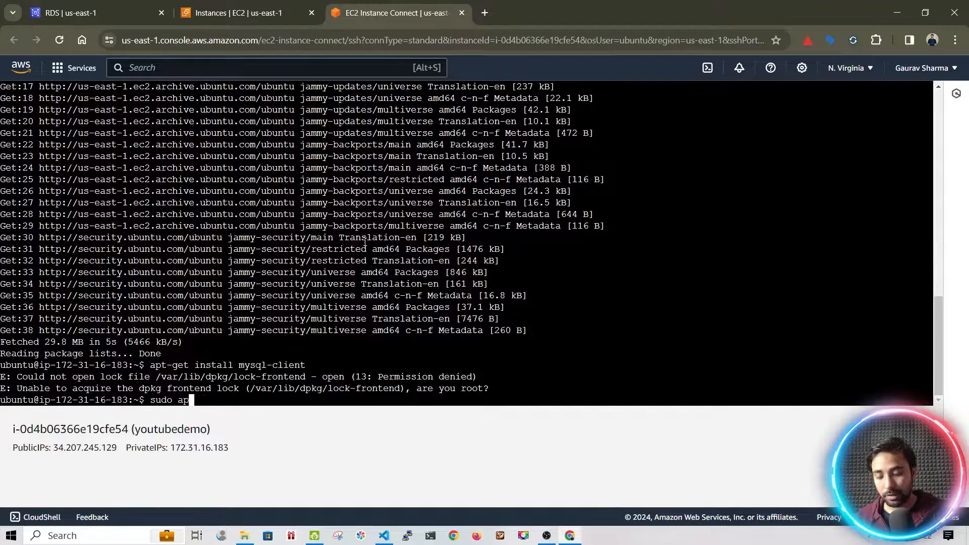
key(BackSpace)
key(BackSpace)
key(BackSpace)
text(!!)
key(BackSpace)
text(!!)
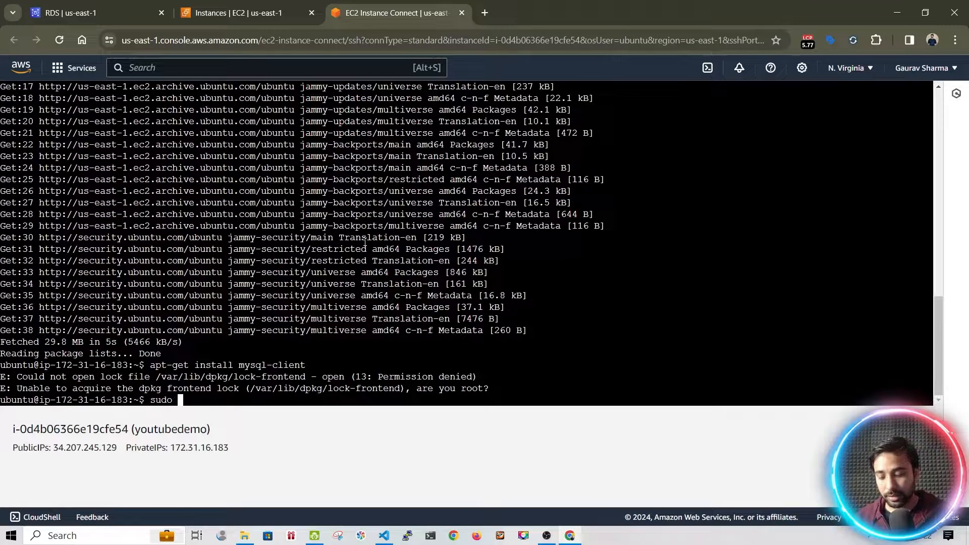
key(Return)
text(Y)
key(Return)
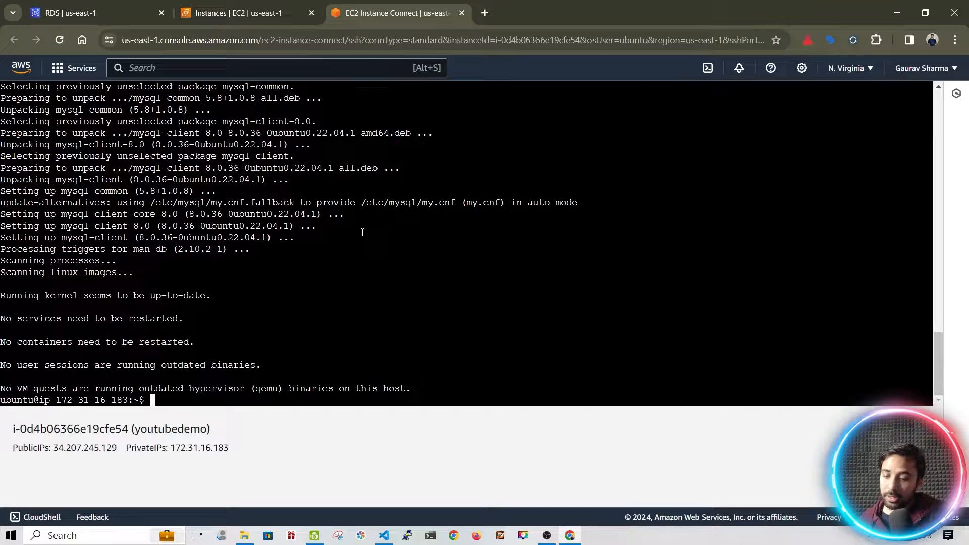
Try a local mysql -u admin -p login, which fails with ERROR 2002
text(m)
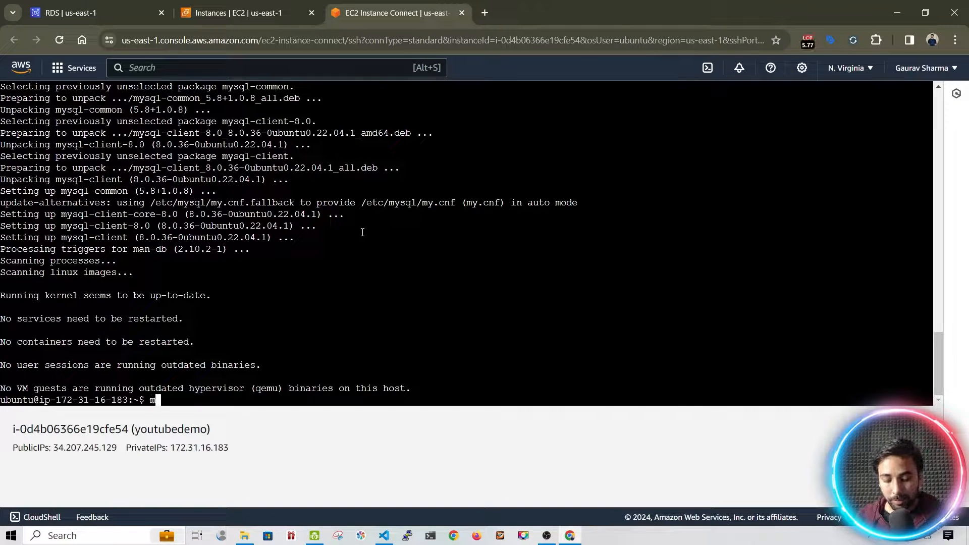
text(ydsq)
key(BackSpace)
key(BackSpace)
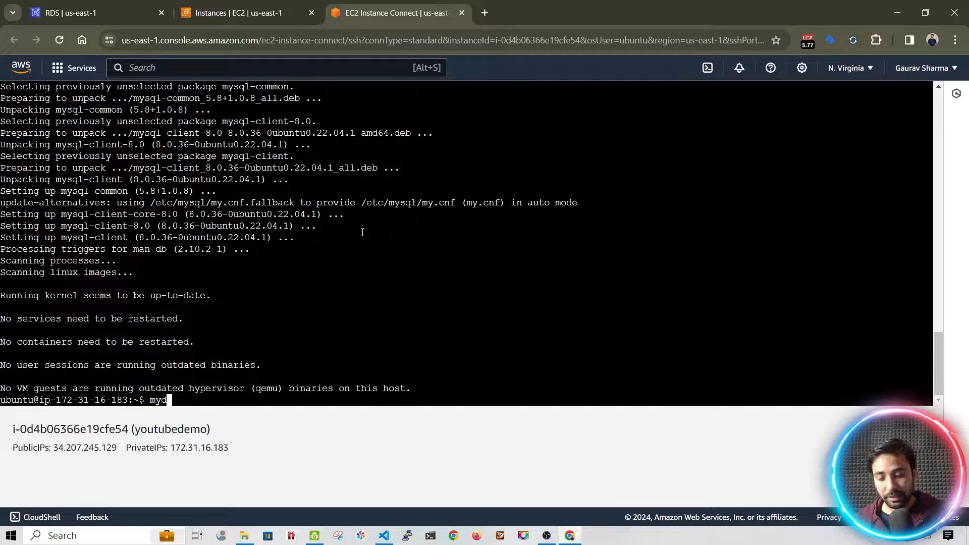
key(BackSpace)
text(sql -)
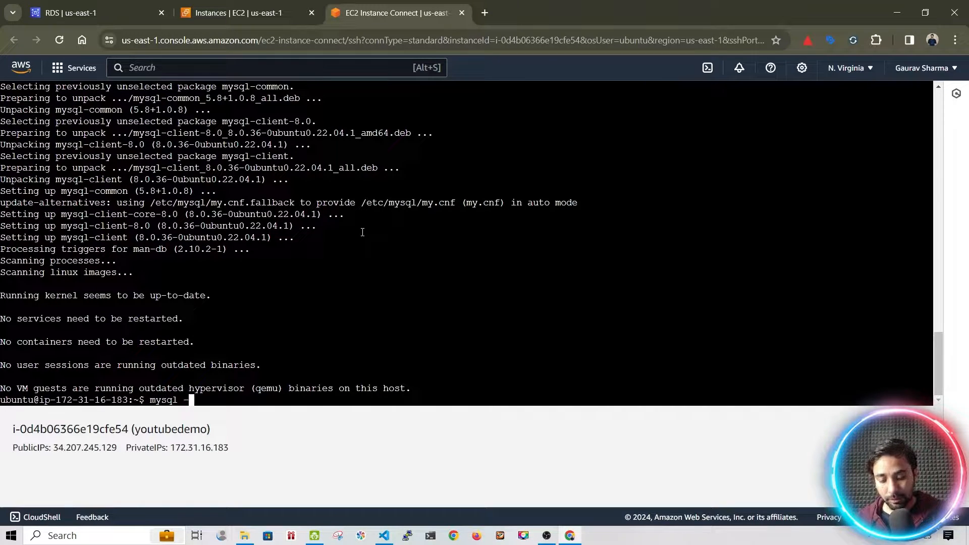
text(u admin )
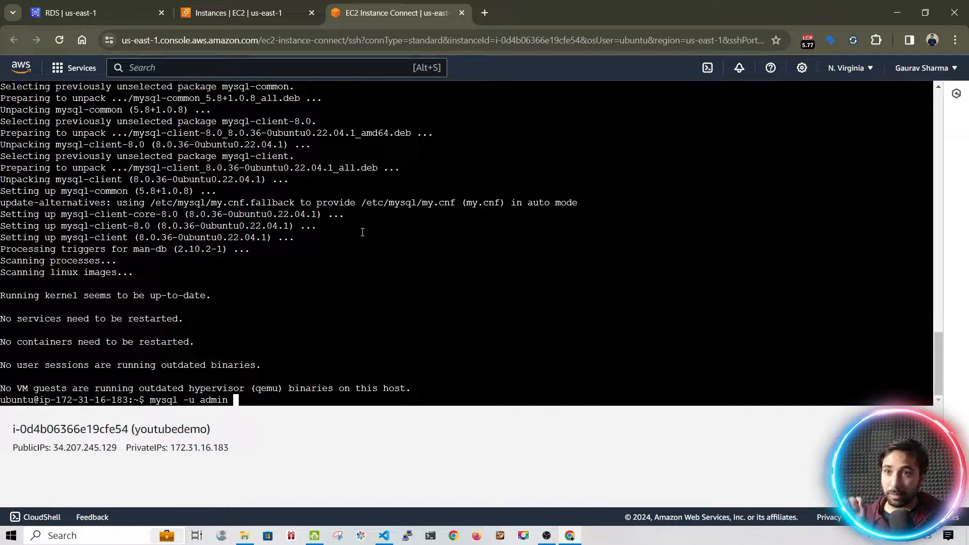
text(-p)
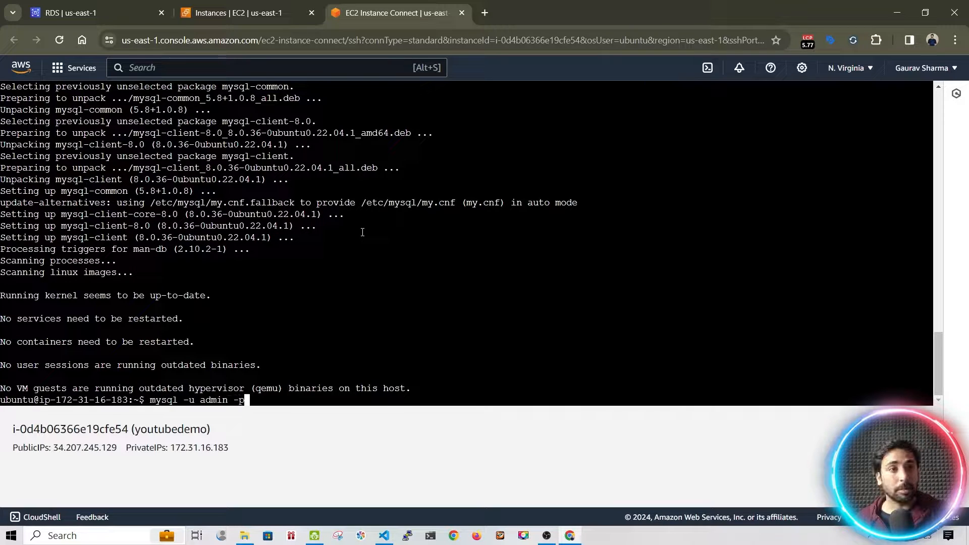
key(Return)
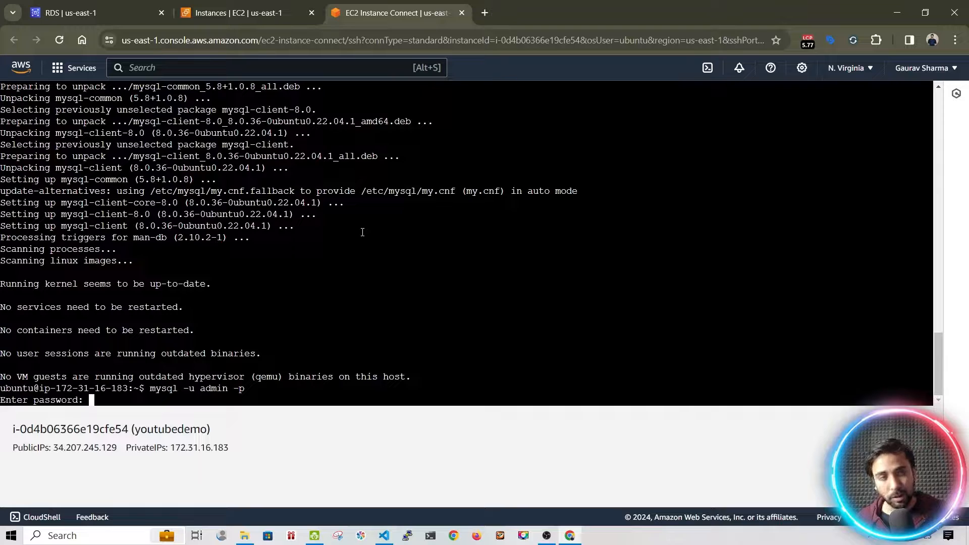
key(Return)
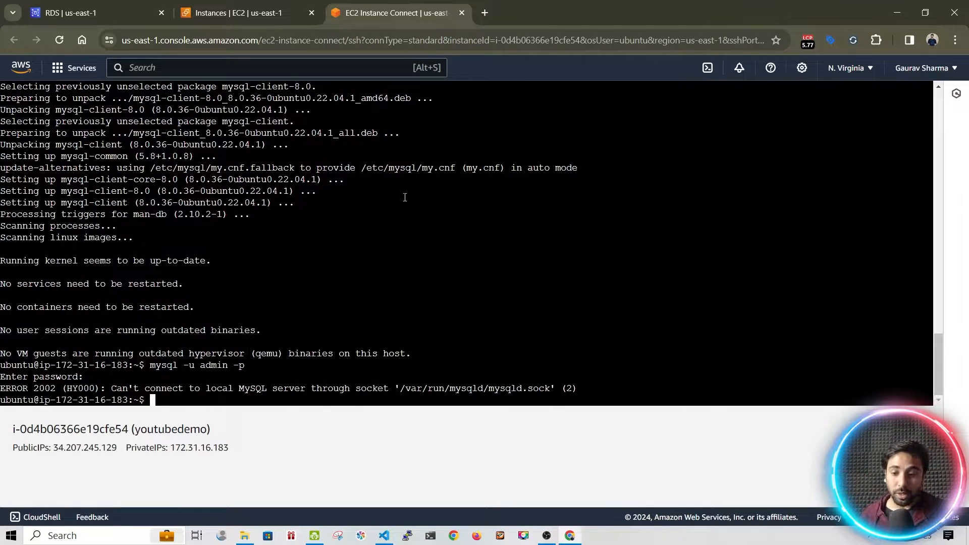
Copy the RDS database's endpoint hostname from its connectivity details
click(116, 9)
drag(313, 296, 213, 266)
key(ctrl+c)
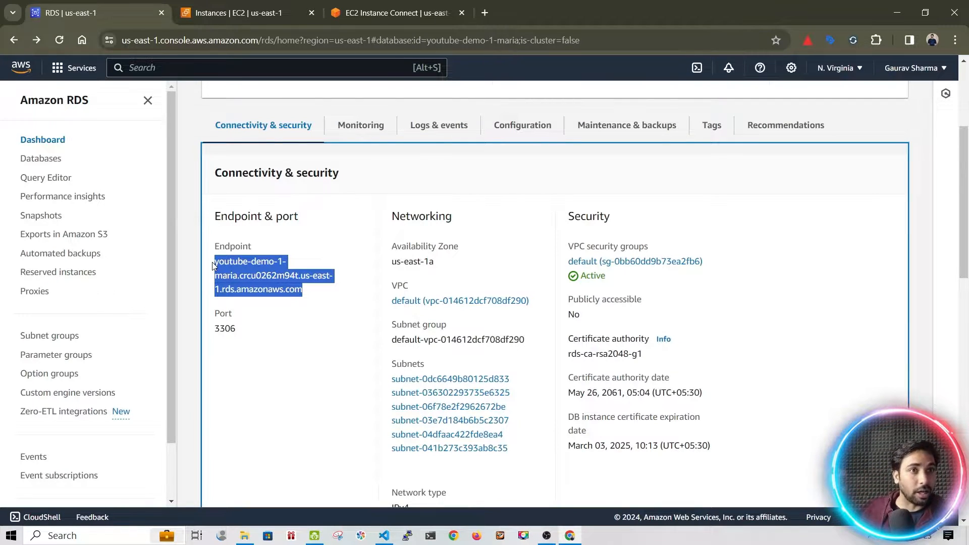
Run mysql -h with the pasted RDS endpoint and -u admin -p, then cancel the hanging attempt
key(ctrl+3)
text(mysql -)
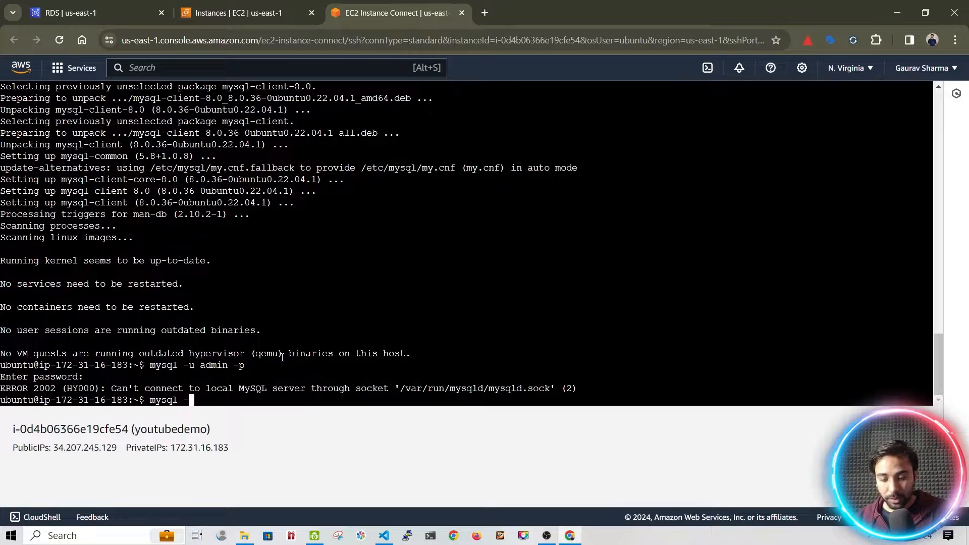
text(h)
key(ctrl+v)
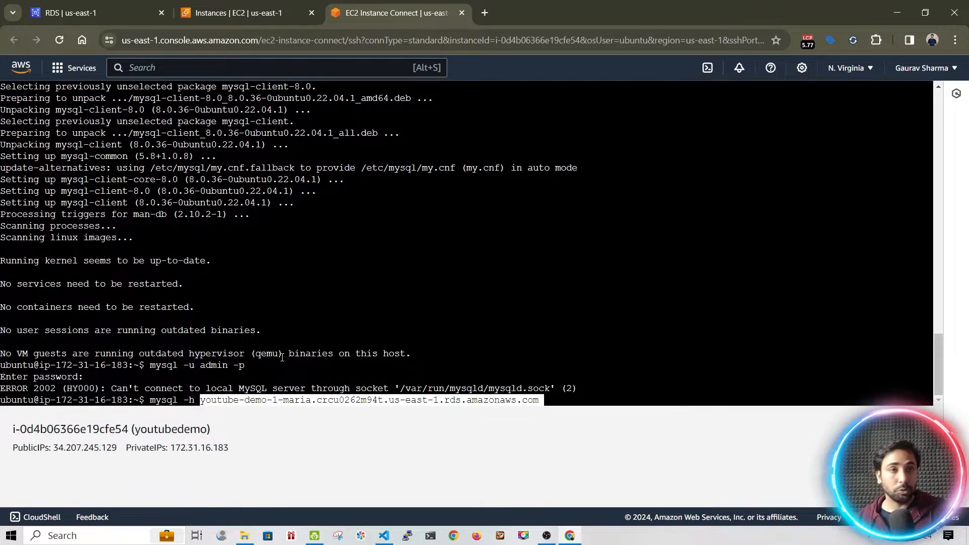
text(-)
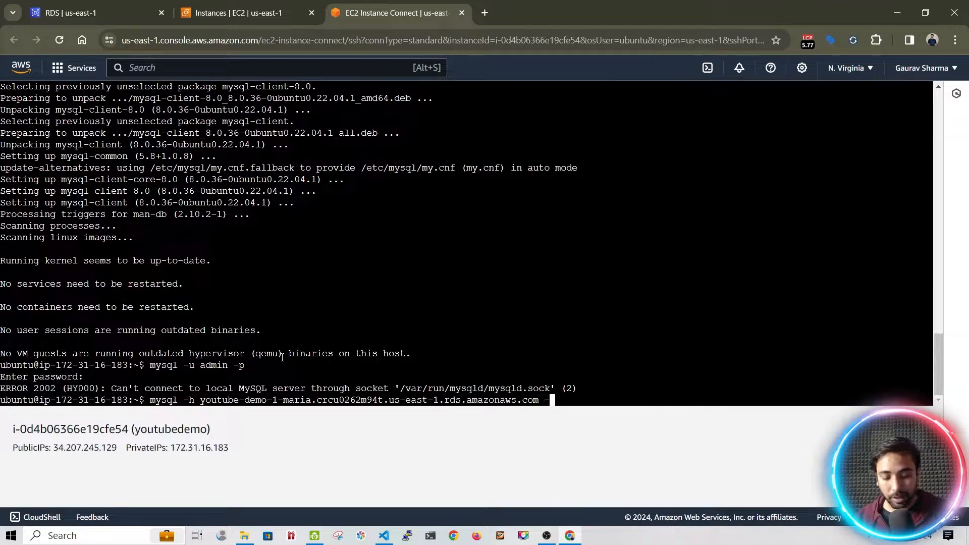
text(u admin -)
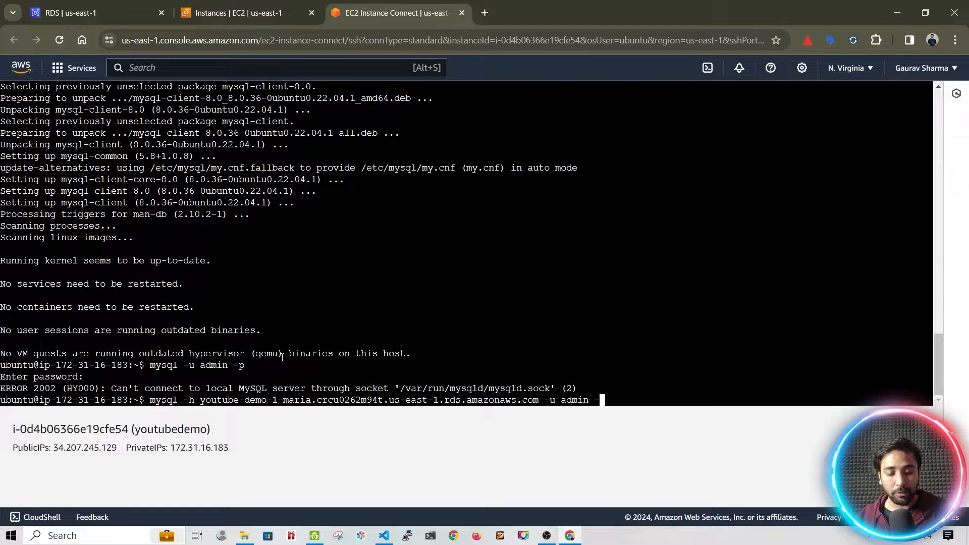
text(p)
key(Return)
key(Return)
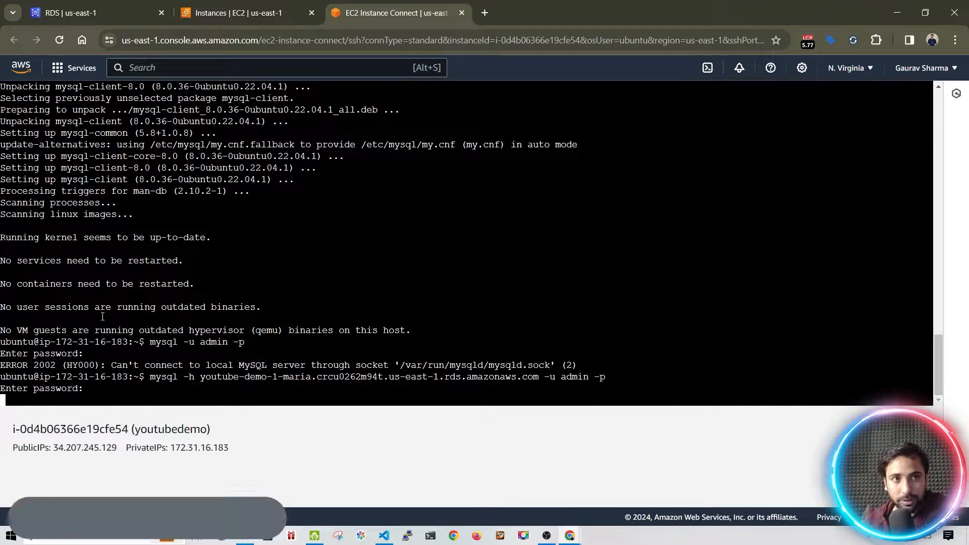
key(ctrl+c)
Open security group sg-0bb60dd9b73ea2fb6 from the RDS page and inspect its self-sourced inbound rule
click(226, 17)
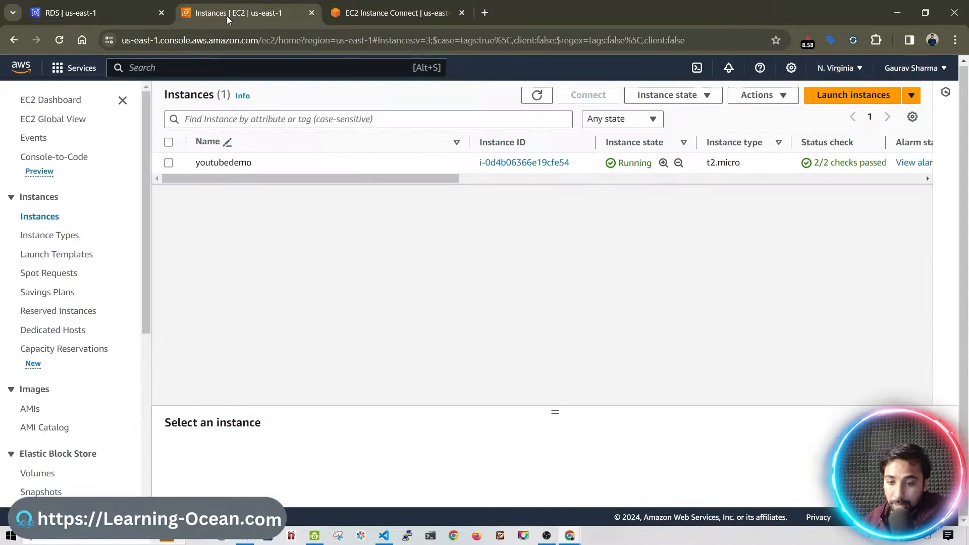
click(81, 13)
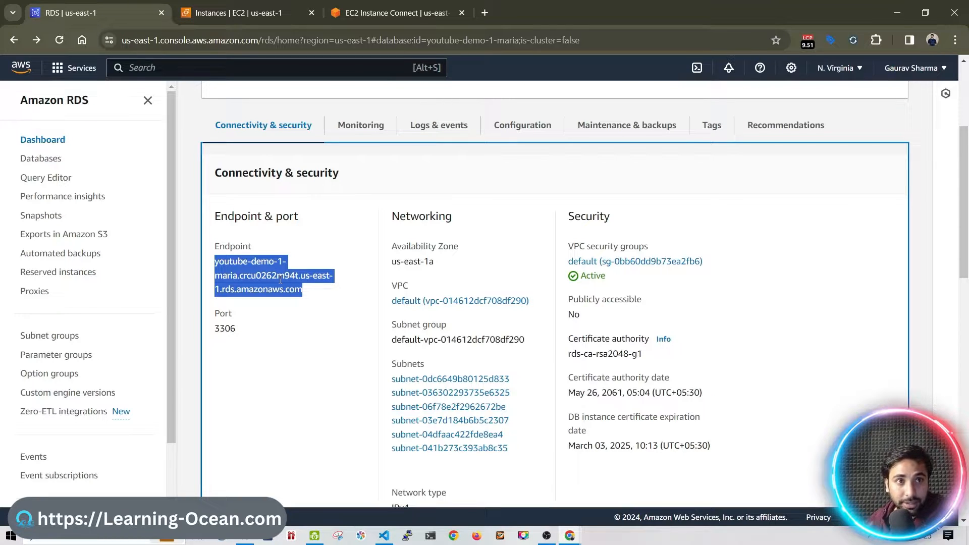
click(589, 264)
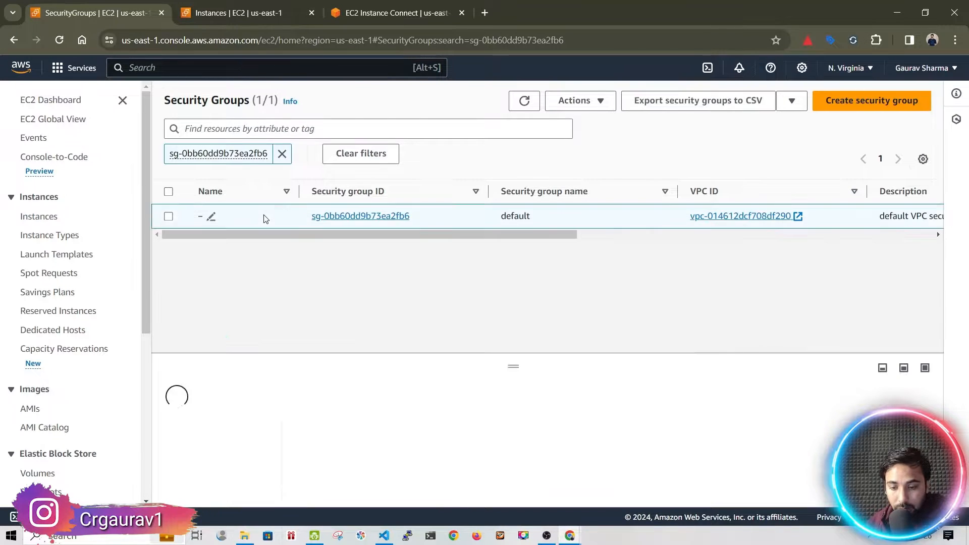
click(264, 216)
drag(514, 365, 513, 245)
drag(517, 478, 745, 479)
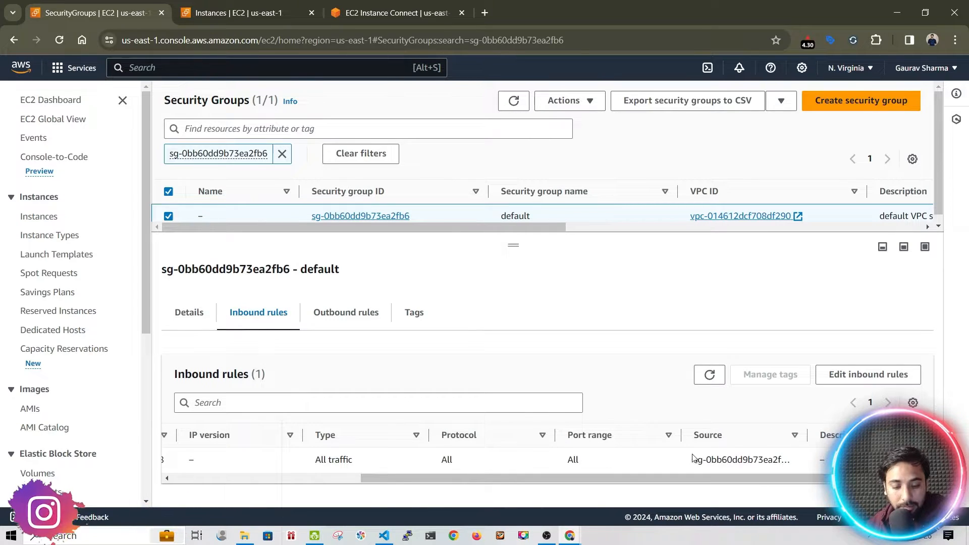
drag(692, 459, 781, 459)
mouse_move(513, 245)
mouse_down()
mouse_move(513, 360)
mouse_move(507, 246)
mouse_up()
Add an inbound MYSQL/Aurora port 3306 rule with source Anywhere-IPv4
click(826, 379)
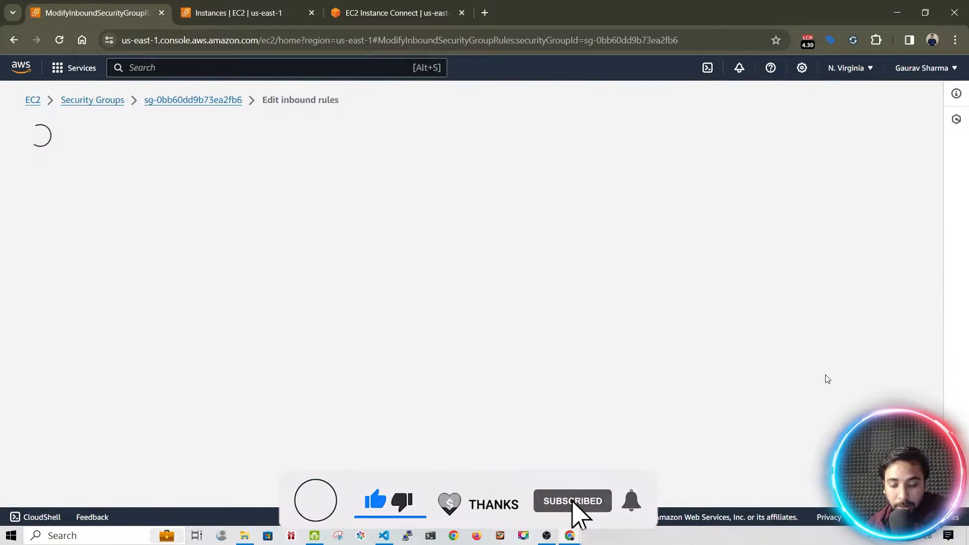
click(88, 338)
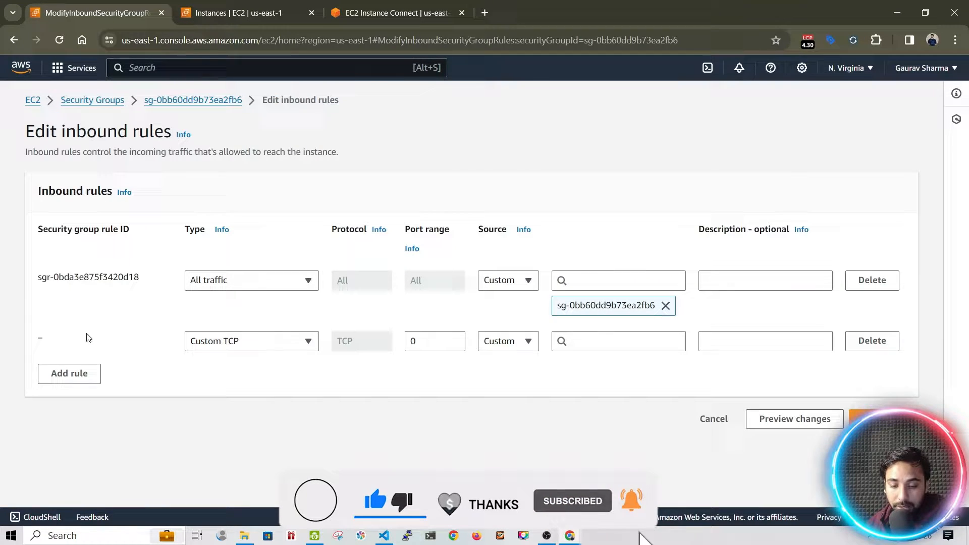
click(228, 342)
scroll(217, 277, down, 5)
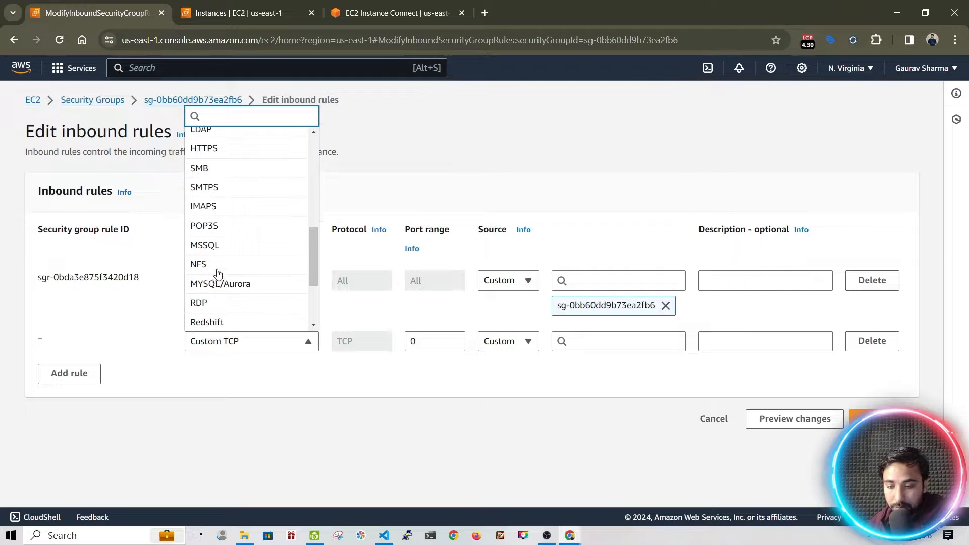
scroll(220, 171, up, 3)
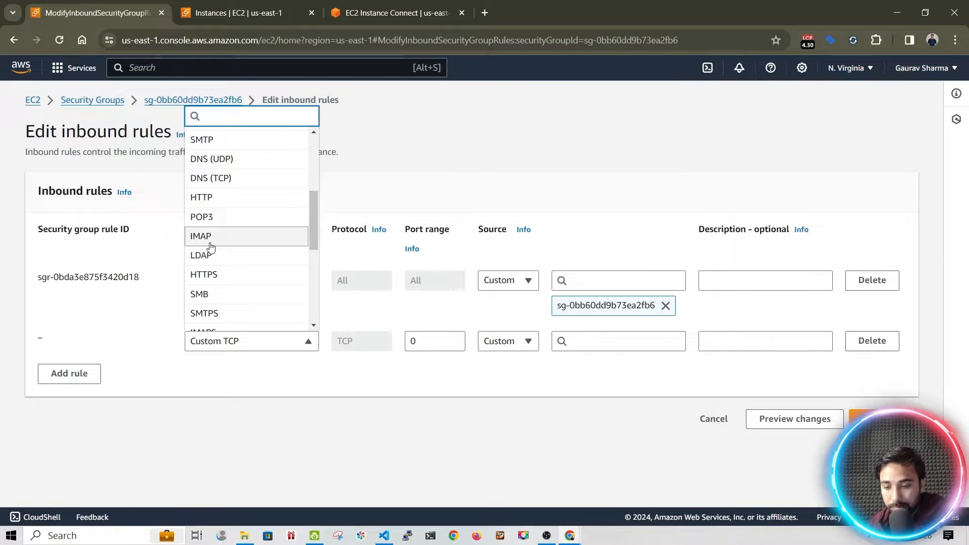
text(sql)
click(268, 280)
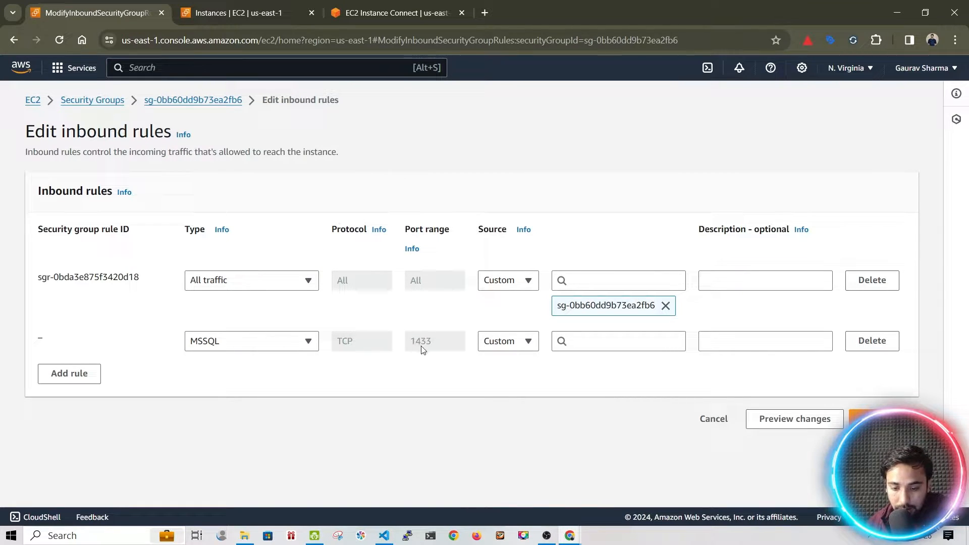
click(295, 342)
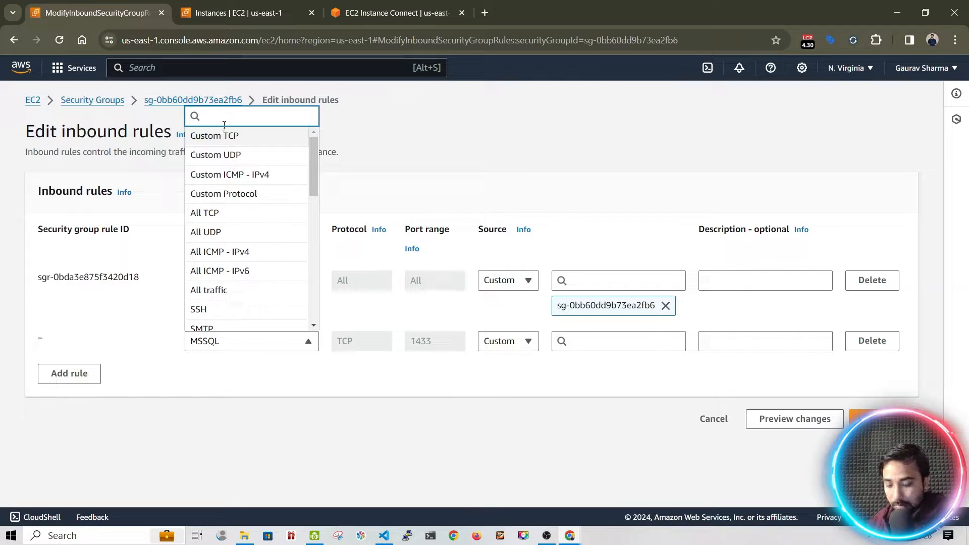
text(mysql)
click(217, 319)
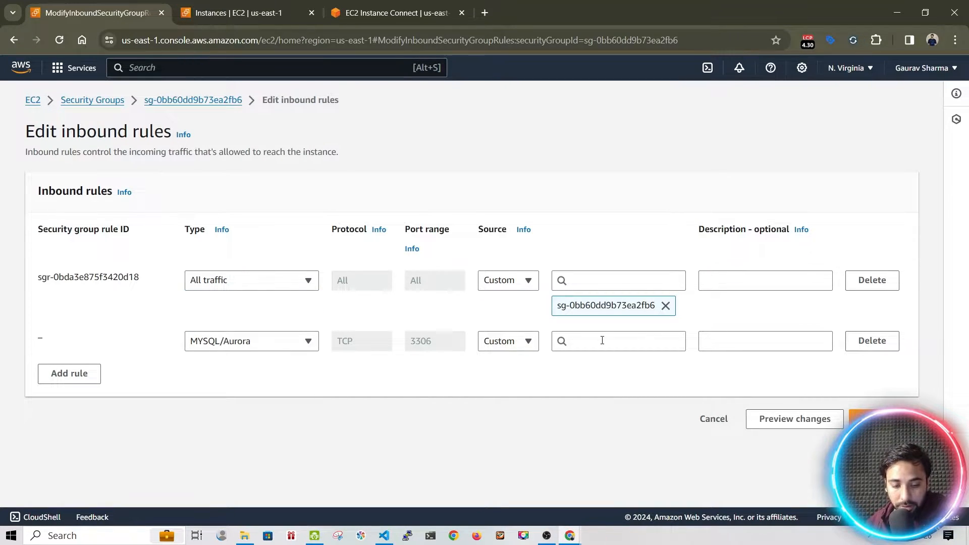
click(539, 347)
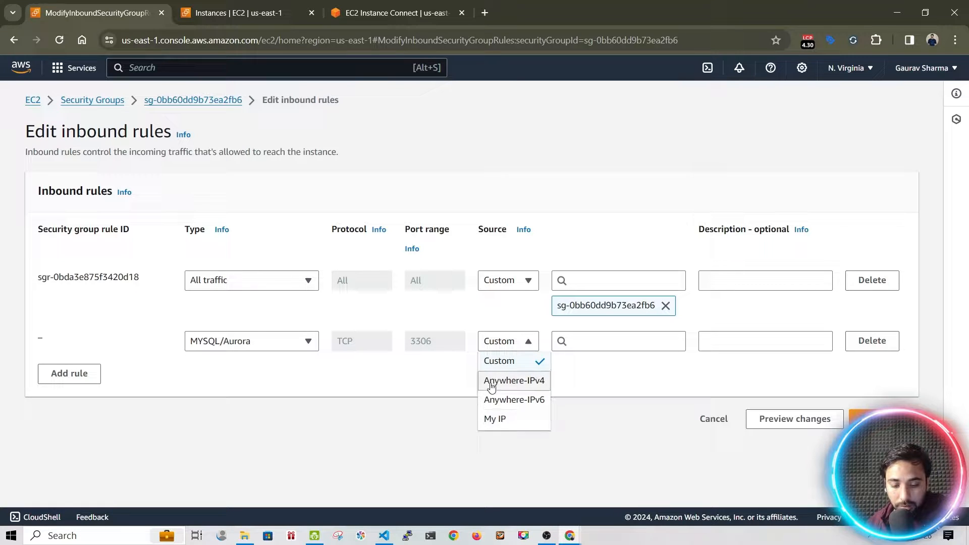
click(489, 383)
Add a second MYSQL/Aurora rule with source My IP and save the inbound rules
click(71, 400)
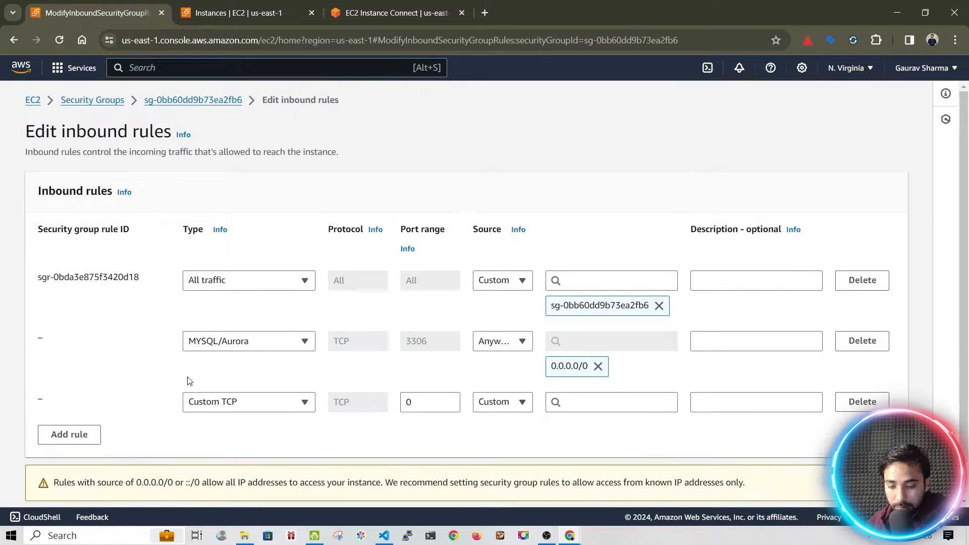
click(205, 407)
text(mysql)
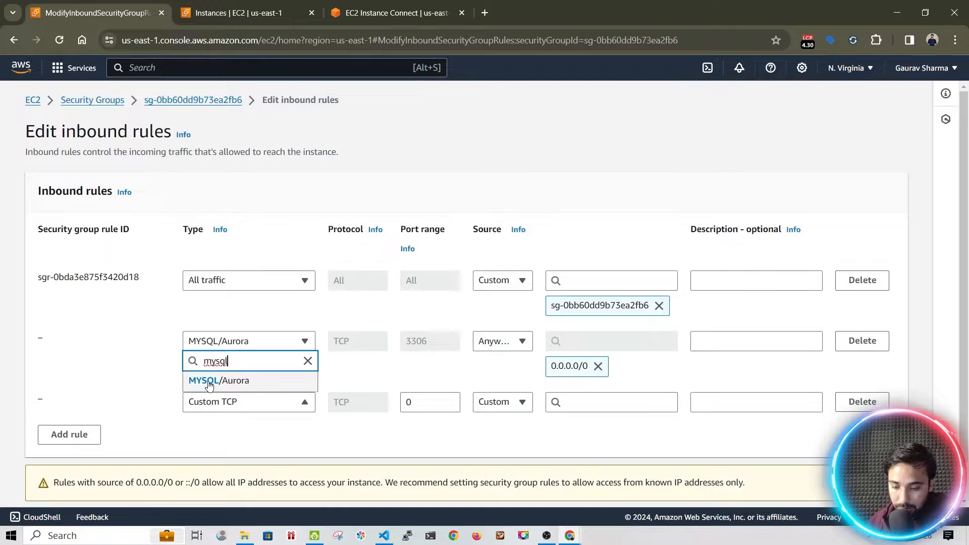
click(208, 383)
scroll(493, 362, down, 1)
click(495, 364)
click(490, 439)
scroll(745, 434, down, 1)
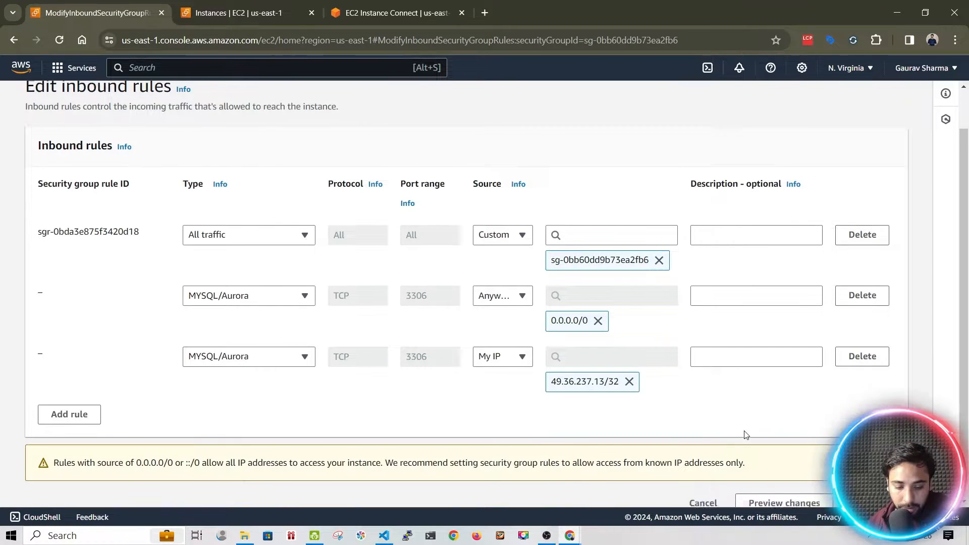
click(873, 484)
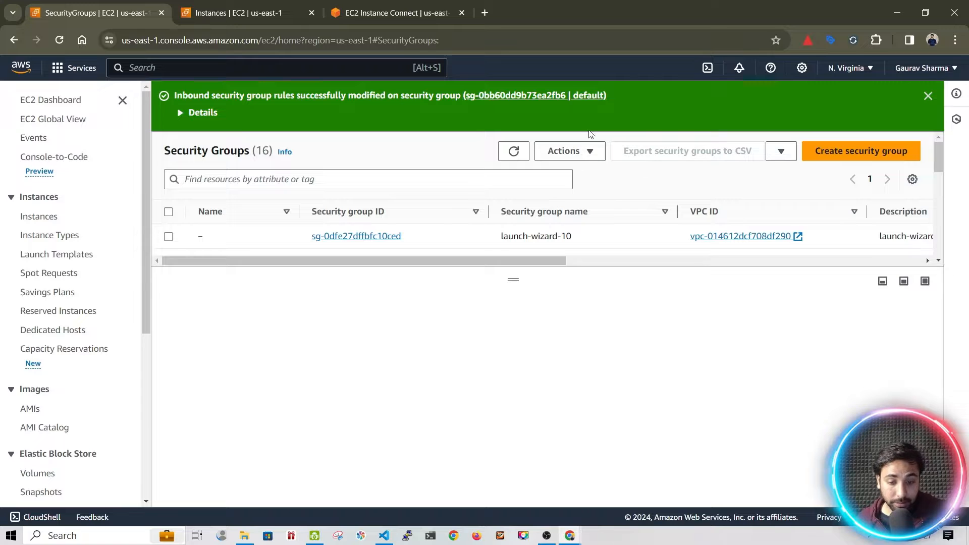
Rerun the previous mysql command to log into the RDS MariaDB server
click(262, 13)
click(358, 14)
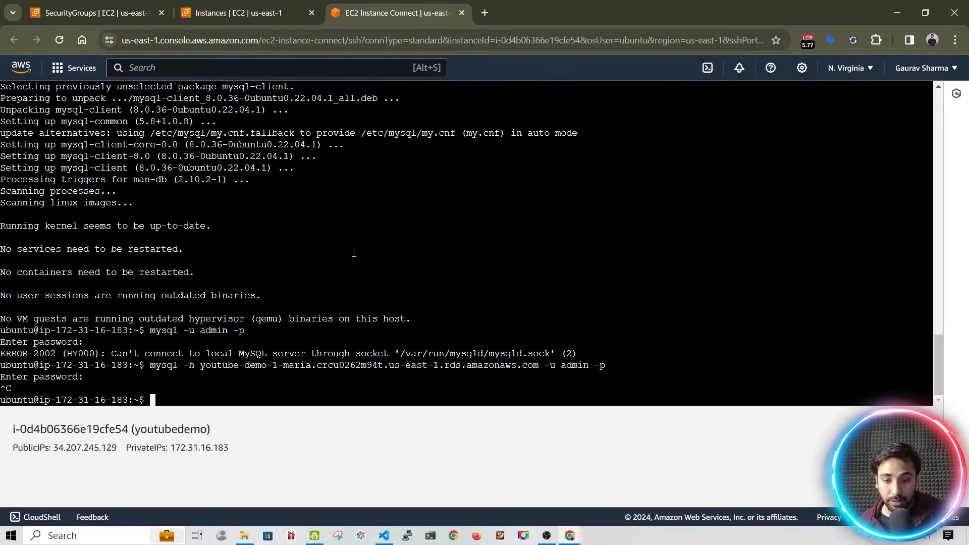
key(Up)
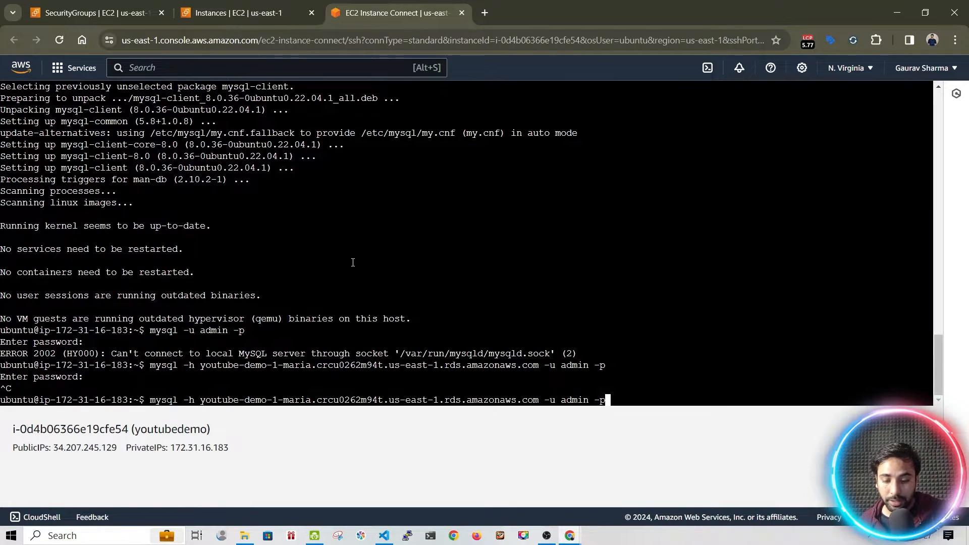
key(Return)
key(Return)
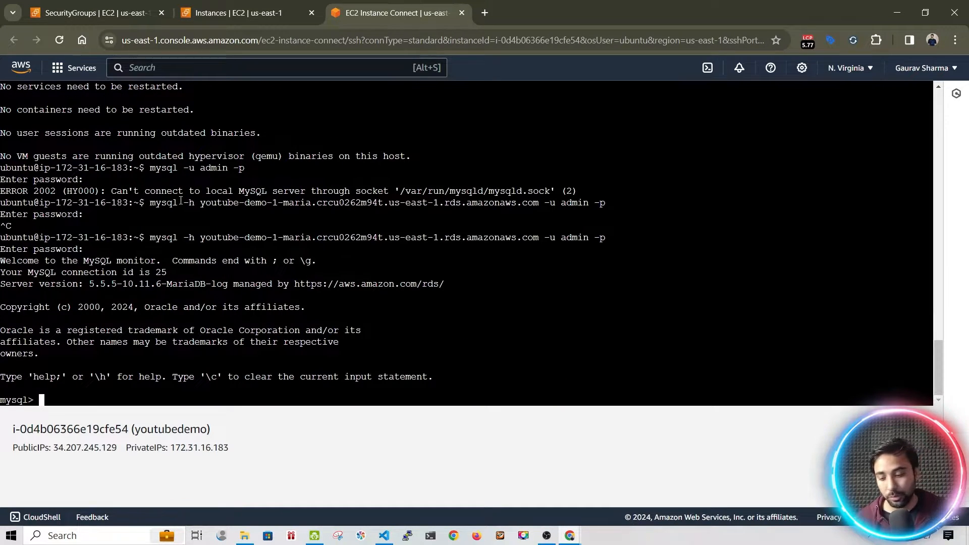
Run show databases; to list the server's five system databases
text(show database)
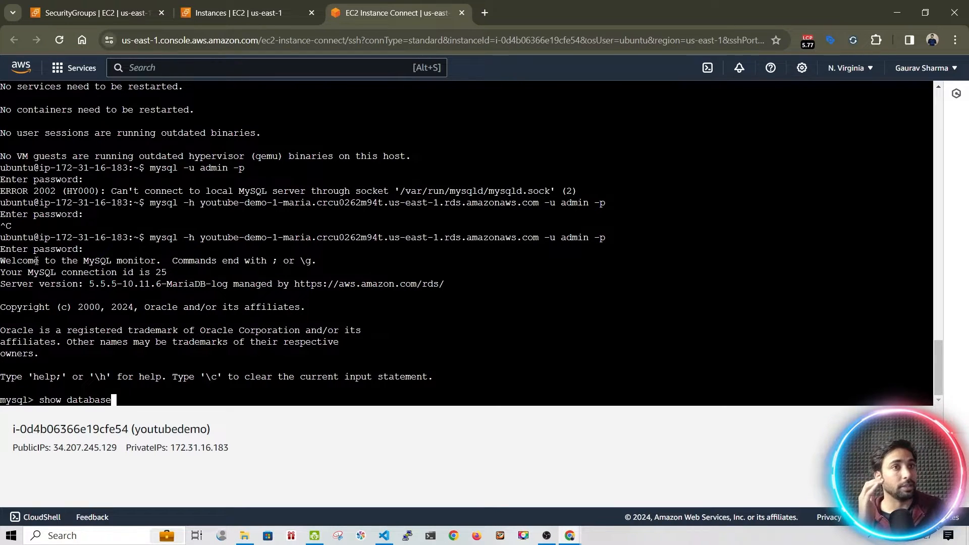
text(;)
key(Return)
text(show databases)
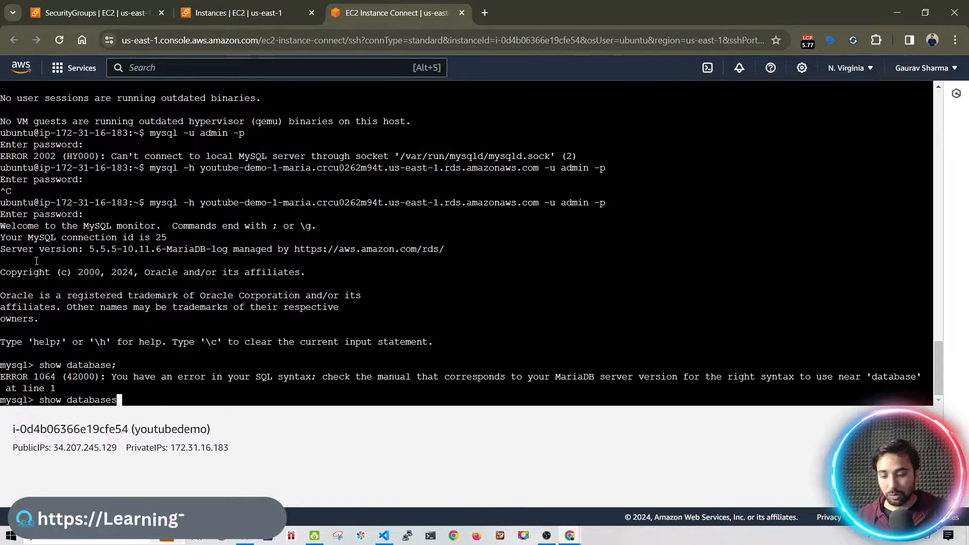
text(;)
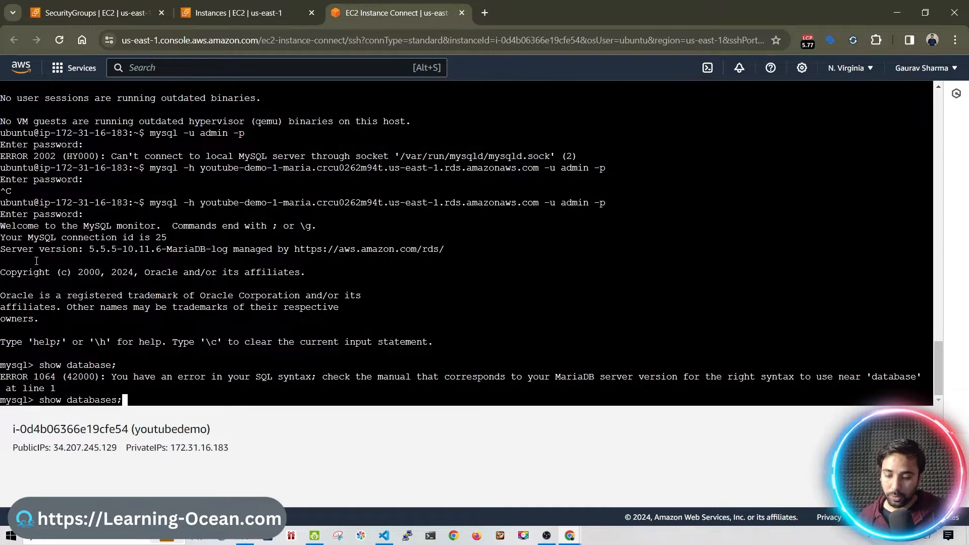
key(Return)
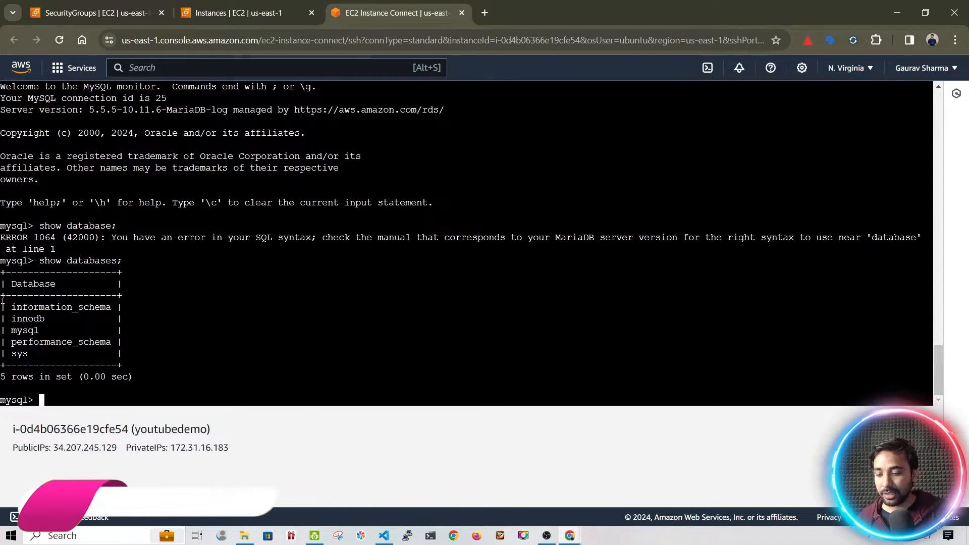
drag(2, 297, 51, 356)
click(76, 396)
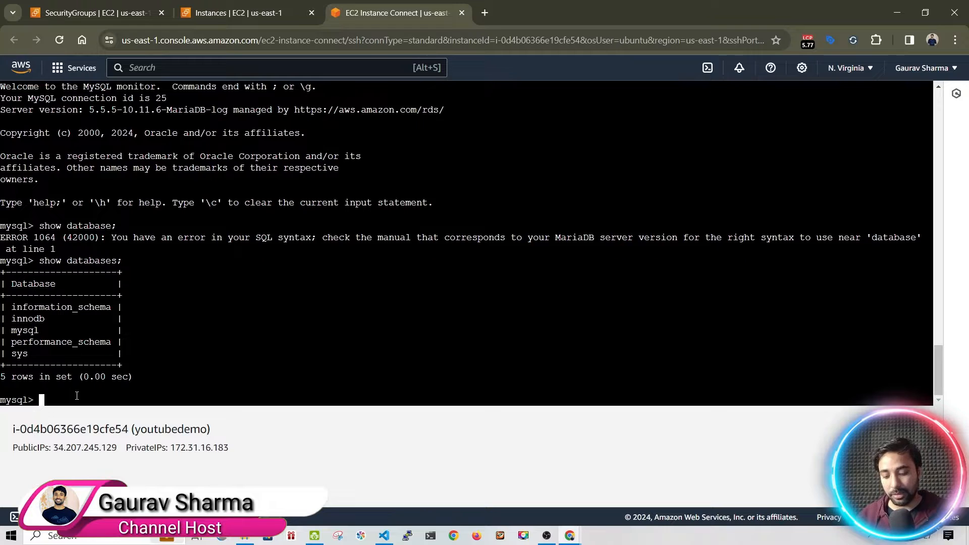
Run CREATE database youtube_demo; and confirm it appears among six databases with show databases;
text(CREATE database teting)
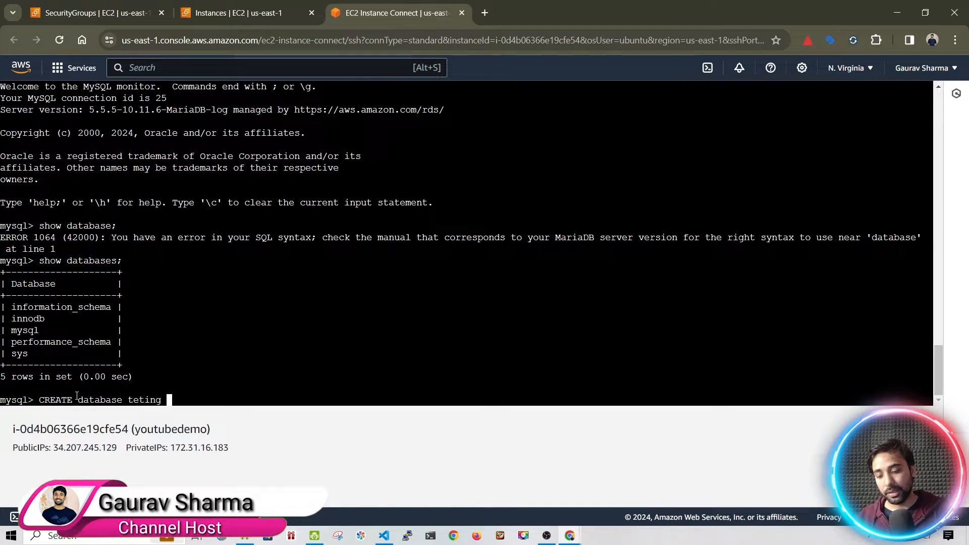
key(BackSpace)
key(BackSpace)
key(BackSpace)
key(BackSpace)
key(BackSpace)
key(BackSpace)
key(BackSpace)
text(yout)
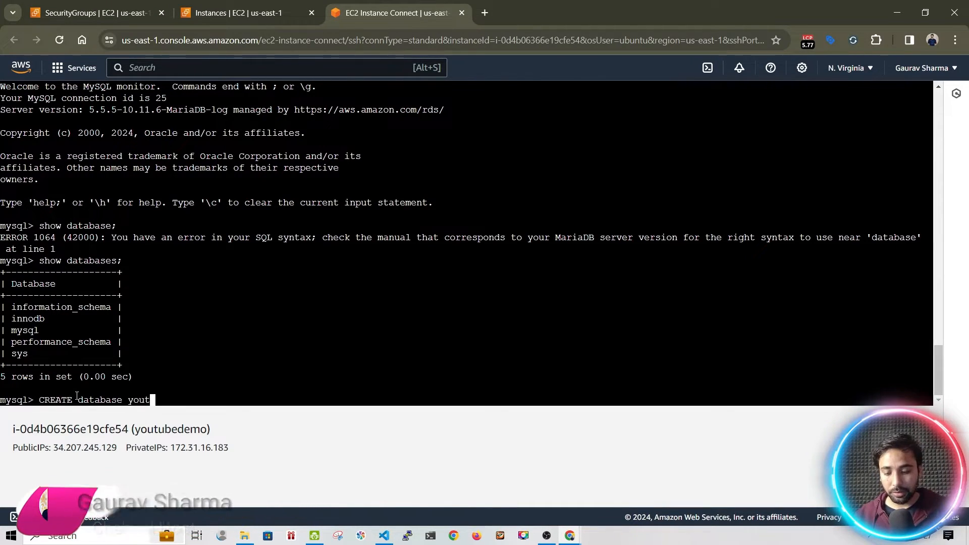
text(ube_demo)
key(Return)
text(;)
key(Return)
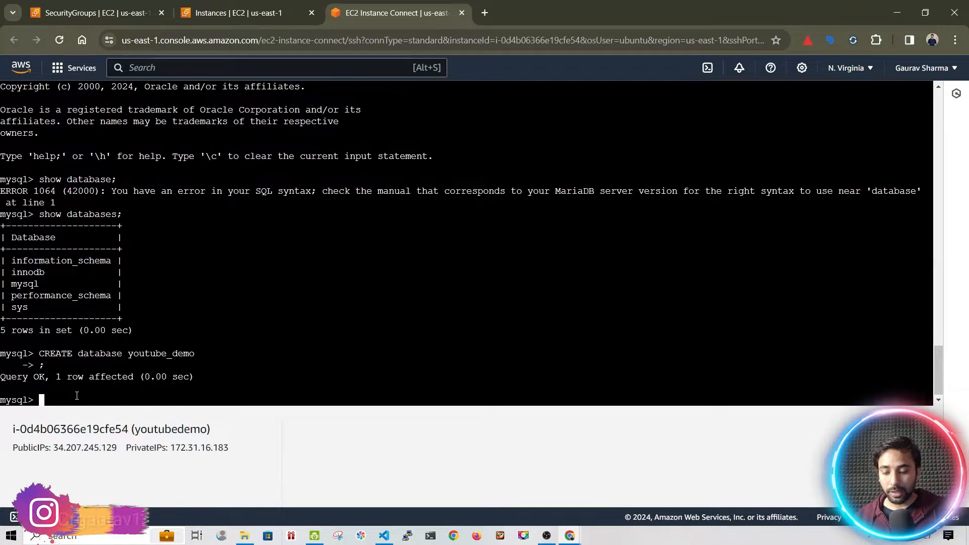
text(show databases;)
key(Return)
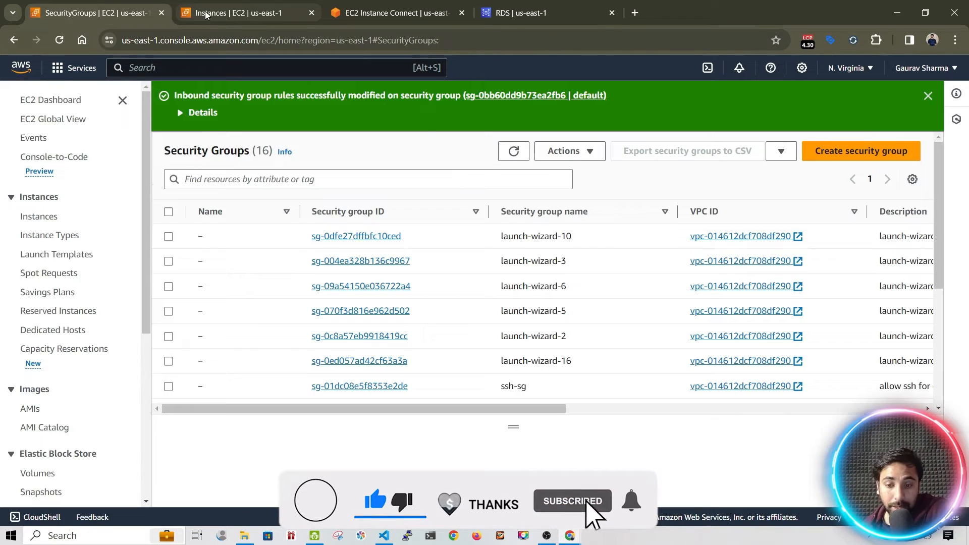
click(206, 14)
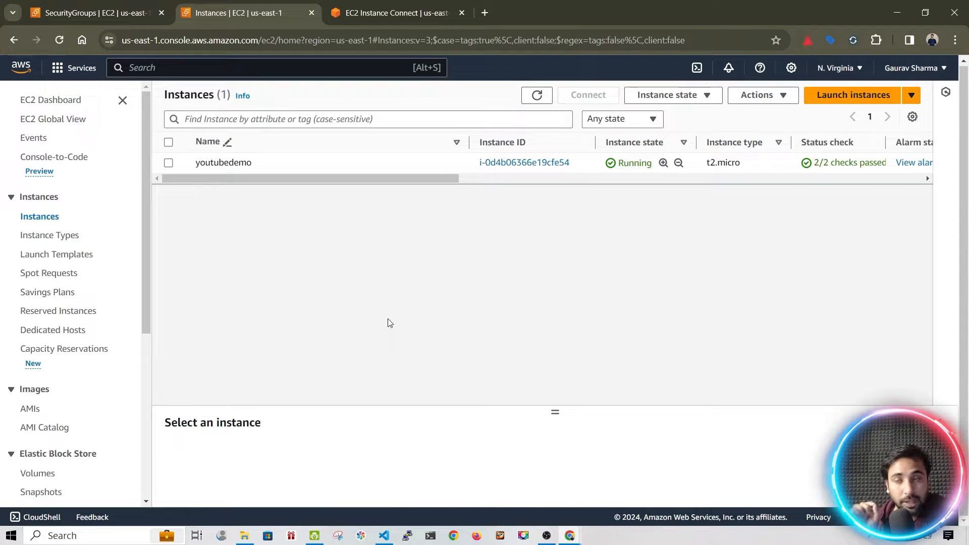
Search the AWS services for 'rds' and open the RDS console
click(68, 13)
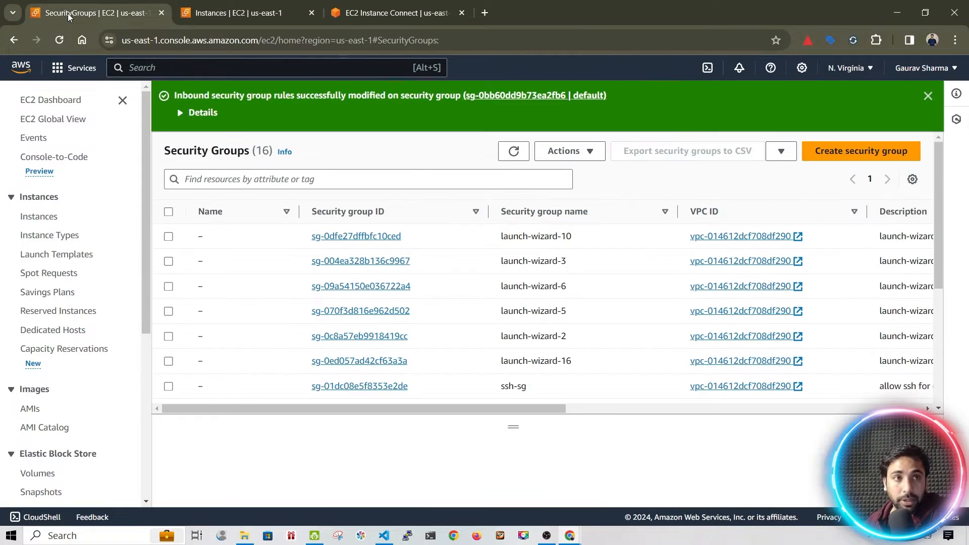
click(262, 68)
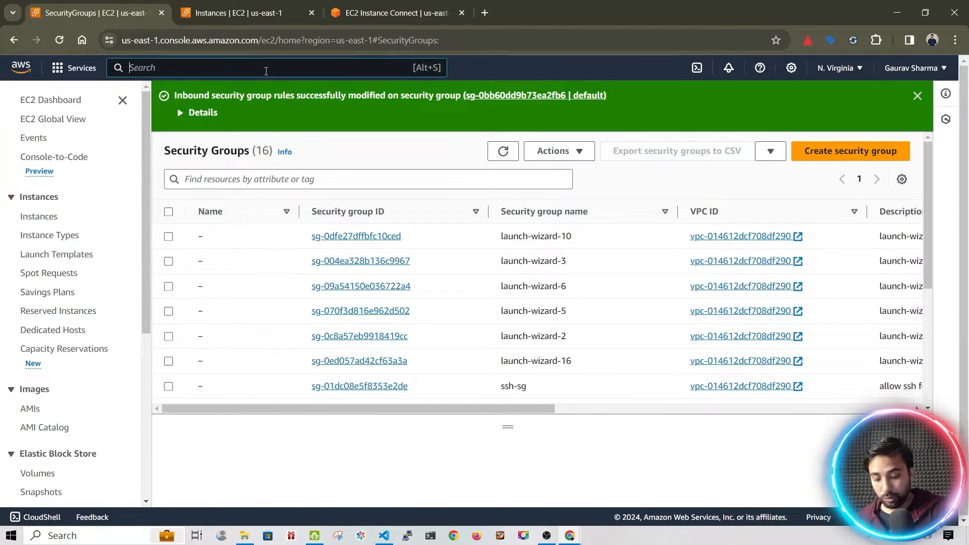
text(rds)
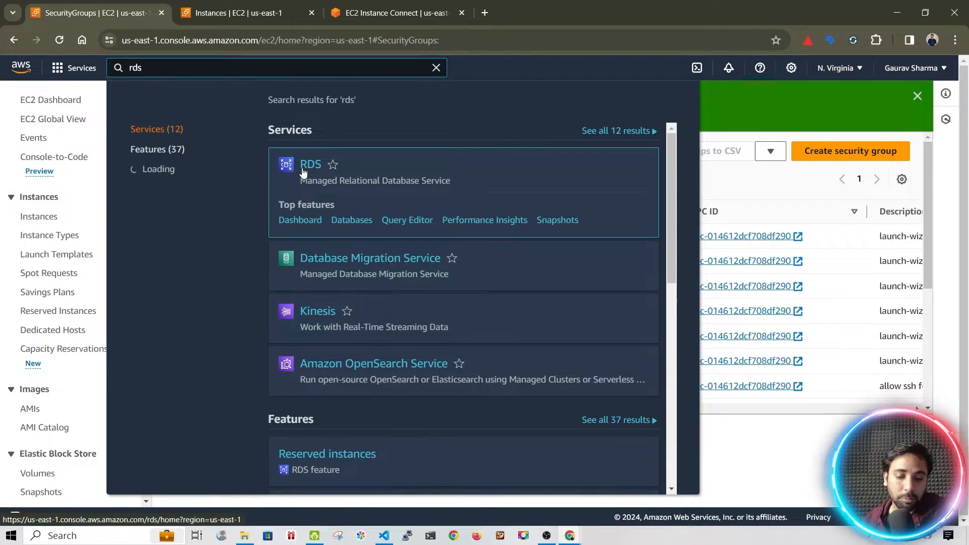
click(305, 172)
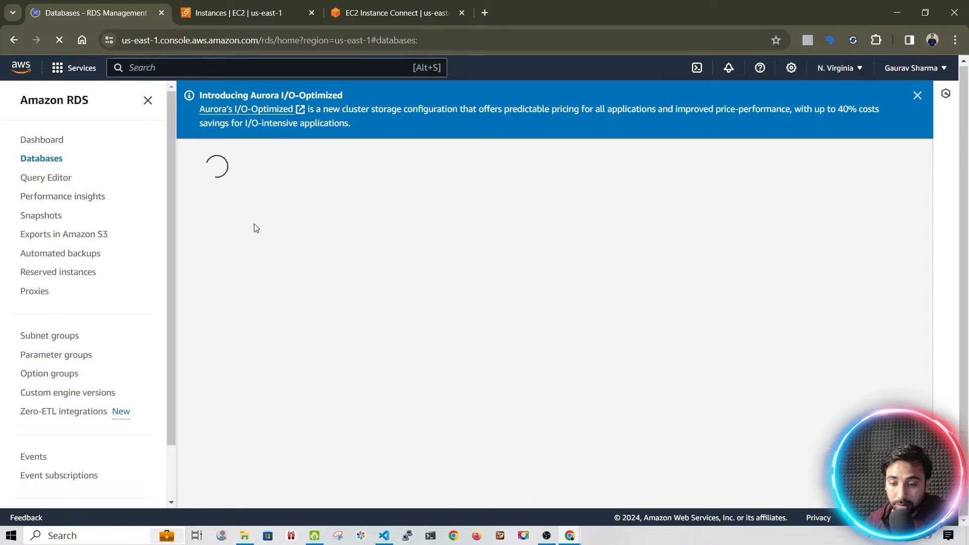
Start a new database with MySQL as the engine, leaving version 8.0.35 unchanged
click(831, 260)
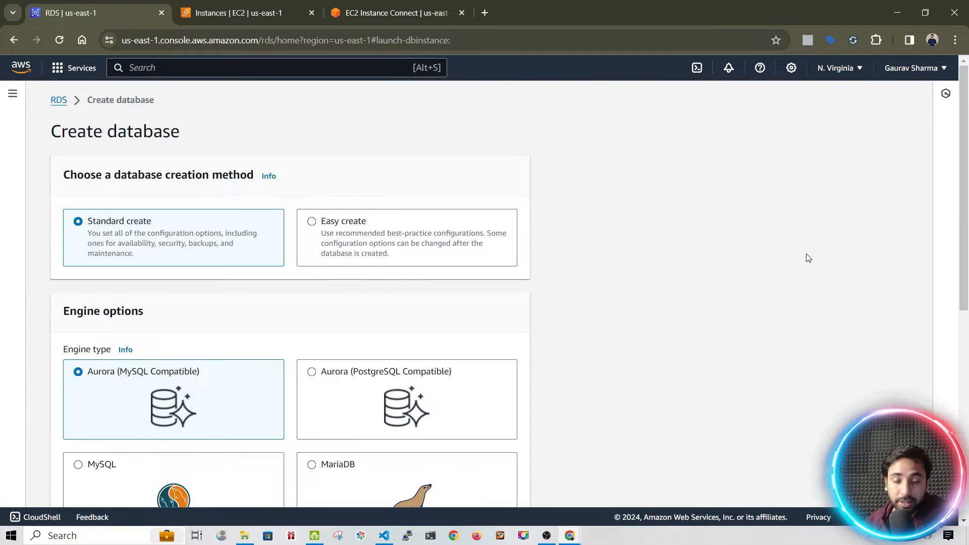
scroll(371, 247, down, 4)
click(119, 280)
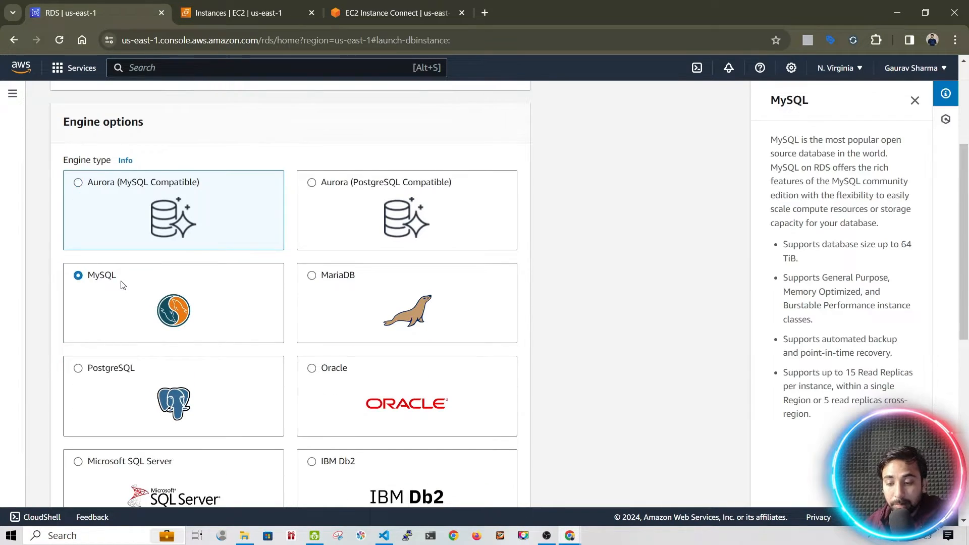
scroll(148, 291, down, 8)
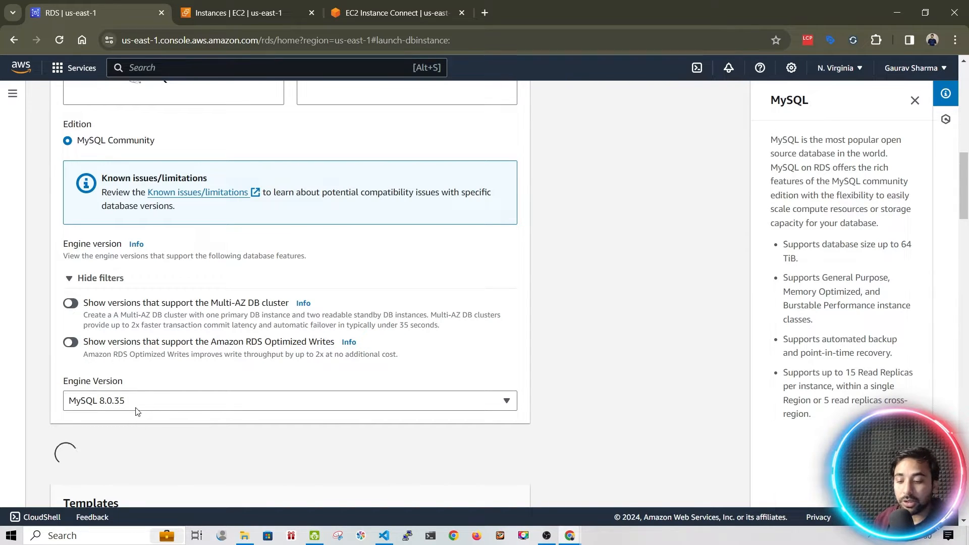
click(116, 404)
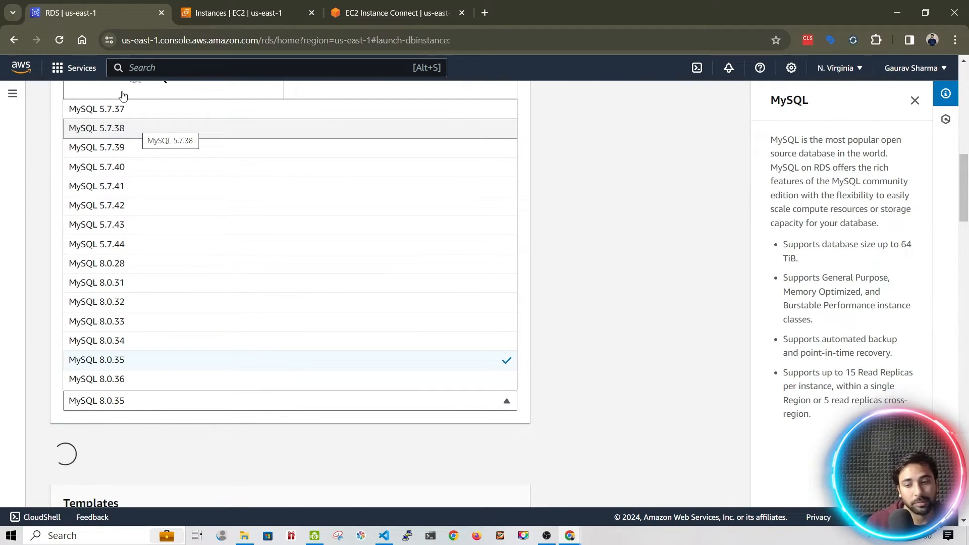
click(48, 144)
scroll(49, 138, down, 6)
scroll(51, 138, up, 7)
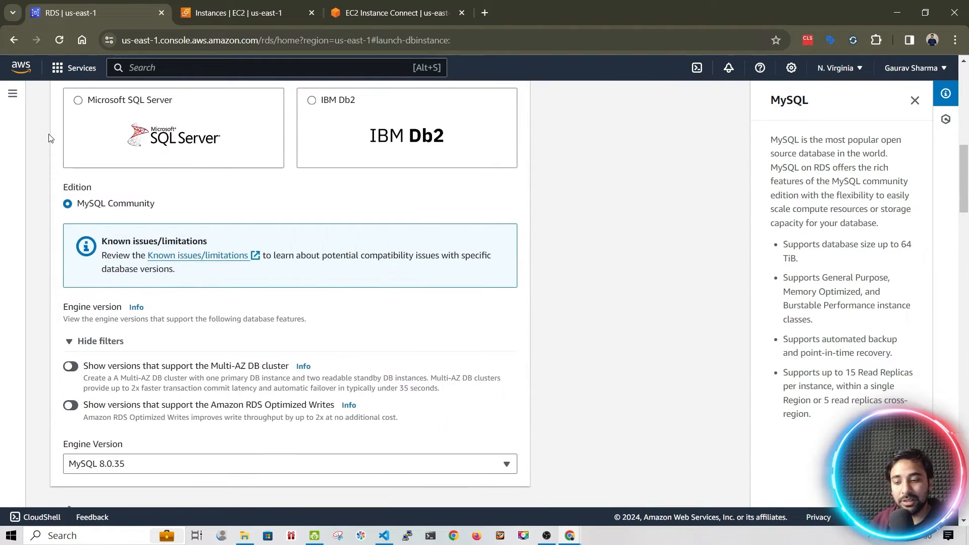
scroll(260, 88, down, 2)
scroll(261, 86, up, 7)
scroll(261, 84, down, 6)
scroll(261, 84, down, 10)
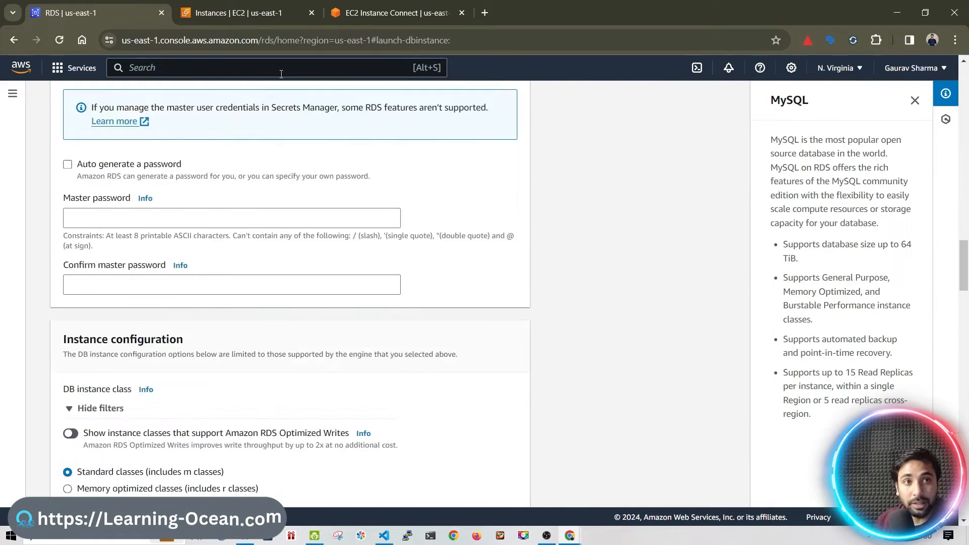
scroll(283, 70, up, 20)
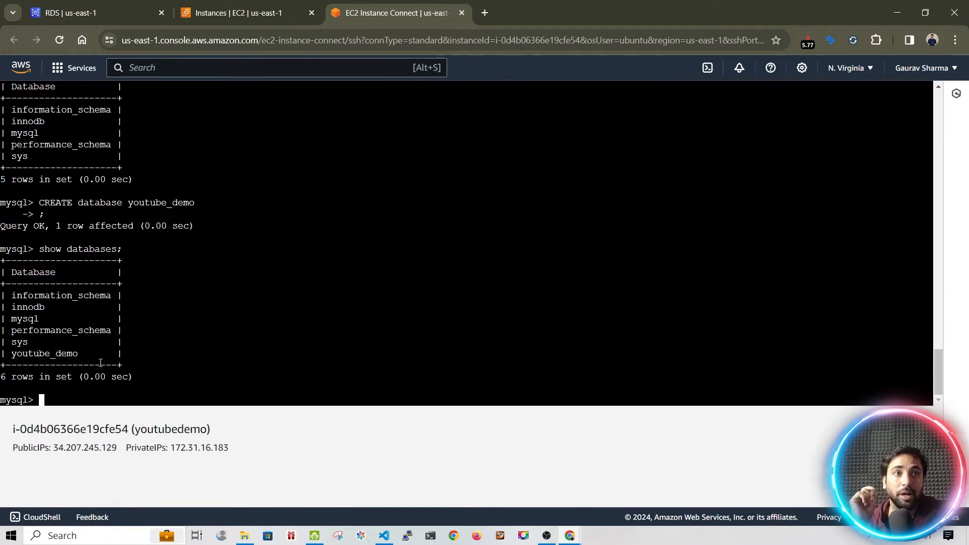
Switch to the RDS dashboard and open the Databases list of DB instances
click(142, 7)
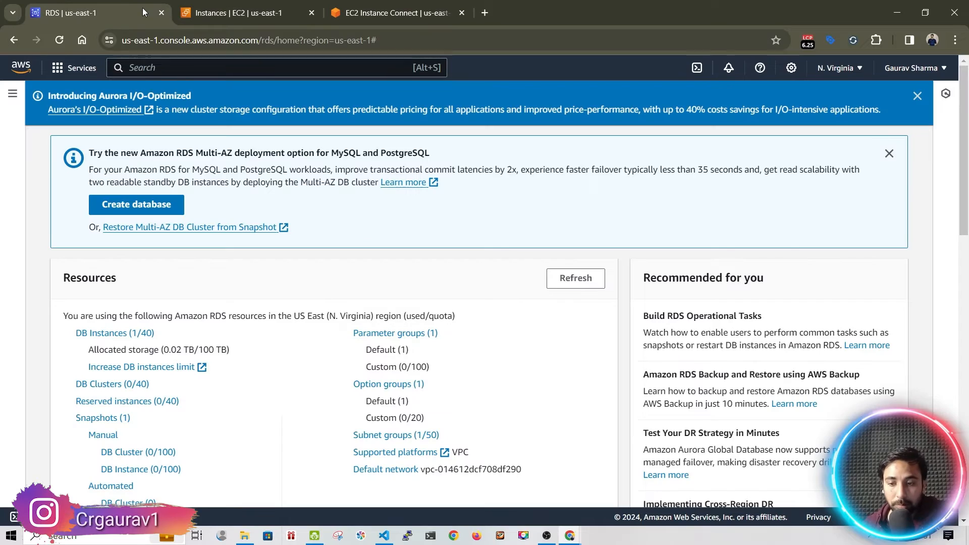
click(90, 336)
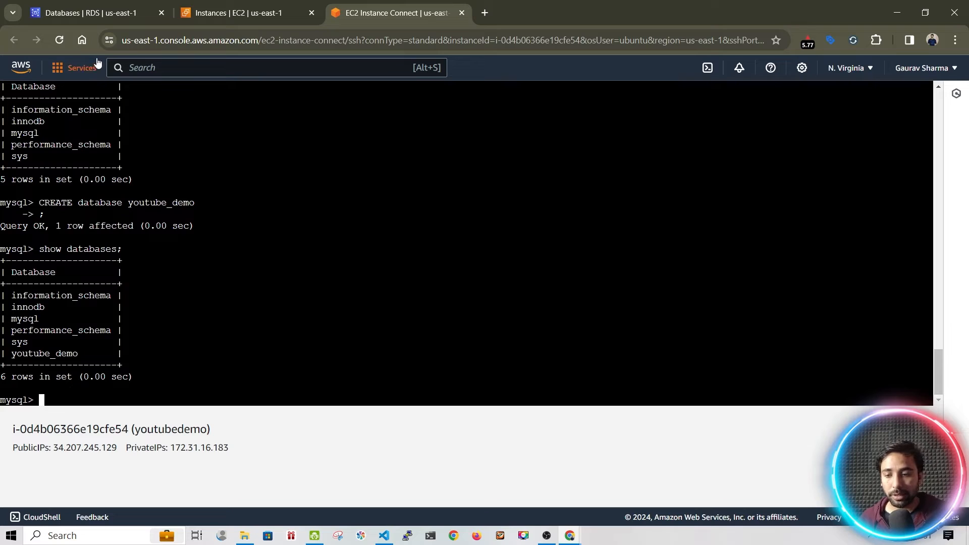
In a reloaded terminal, log in with mysql -h <endpoint> -u admin -p, which fails with ERROR 1045
click(63, 43)
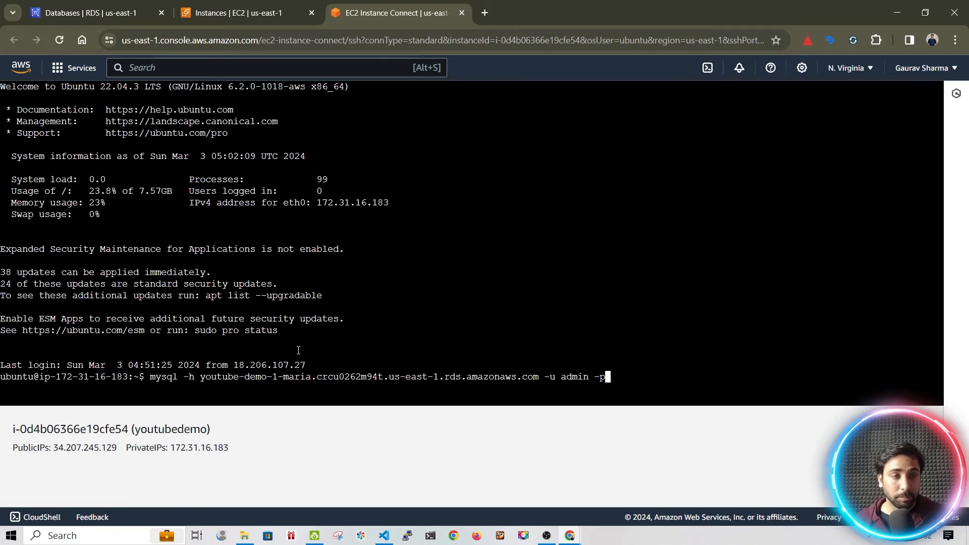
key(Return)
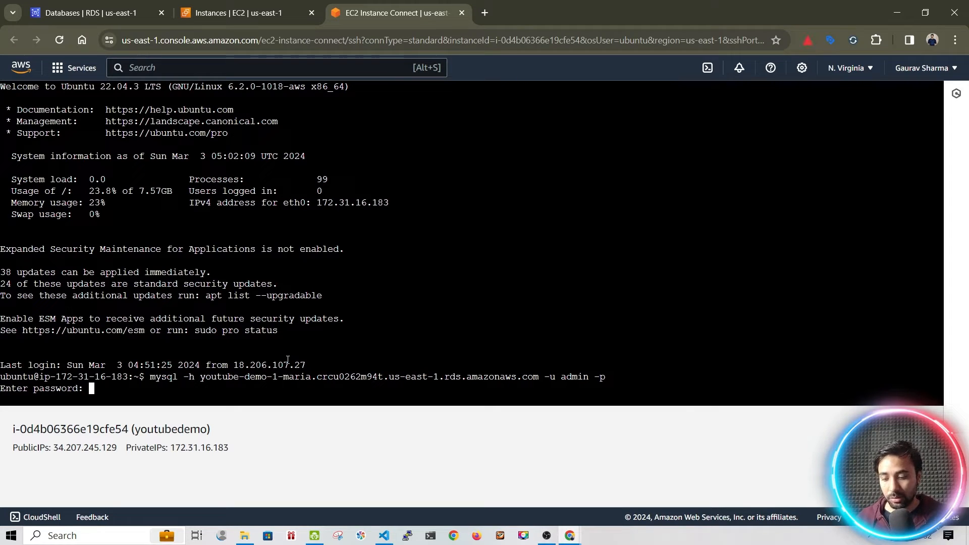
key(Return)
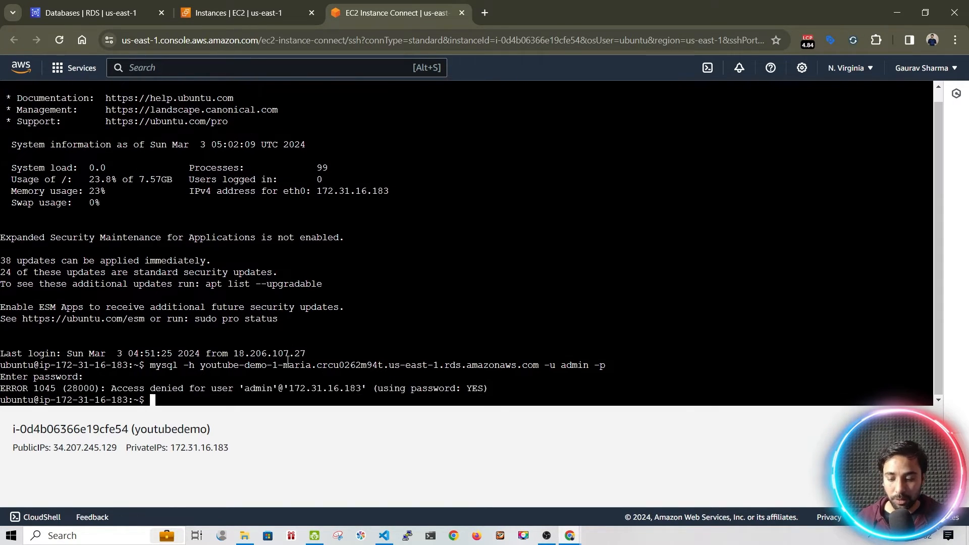
Rerun the mysql login with the admin password inline after -p, reaching the MariaDB prompt
key(Up)
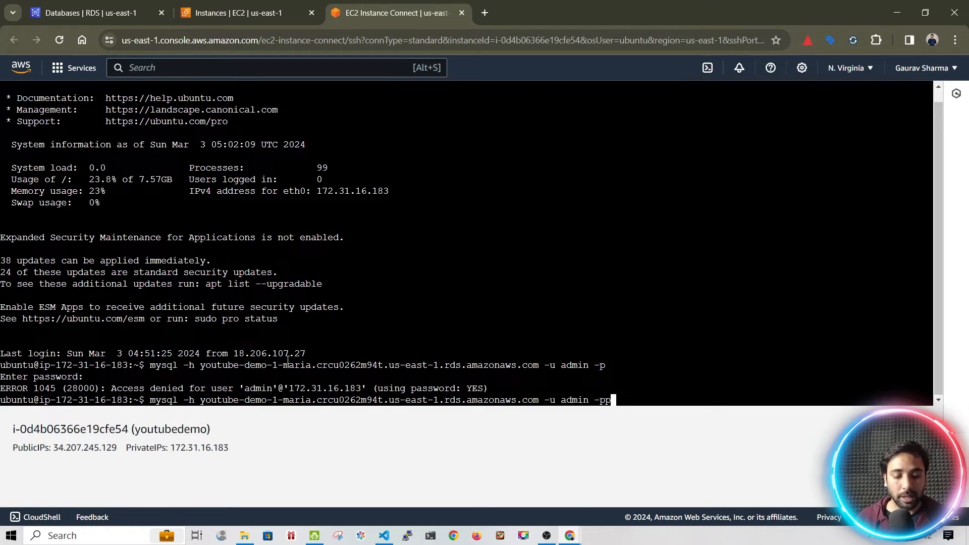
text(assword)
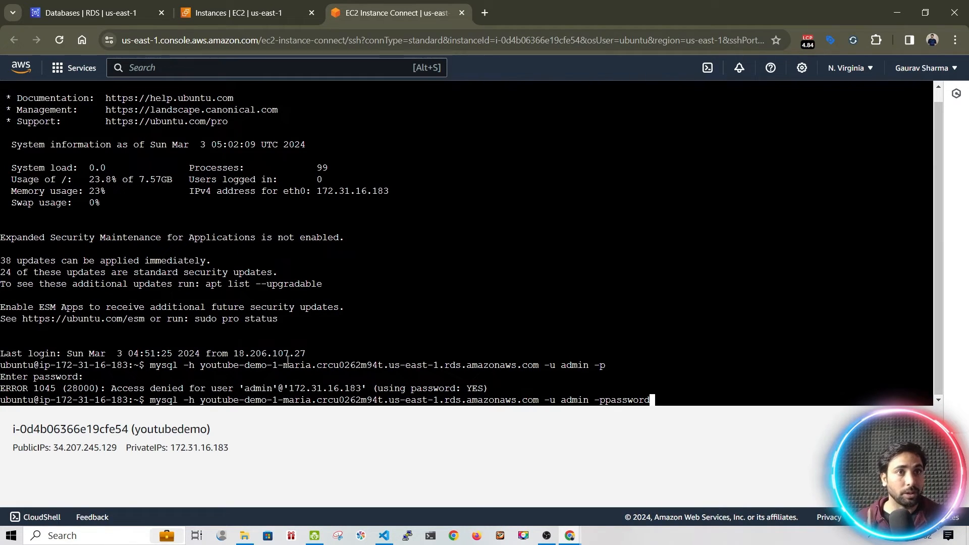
key(Return)
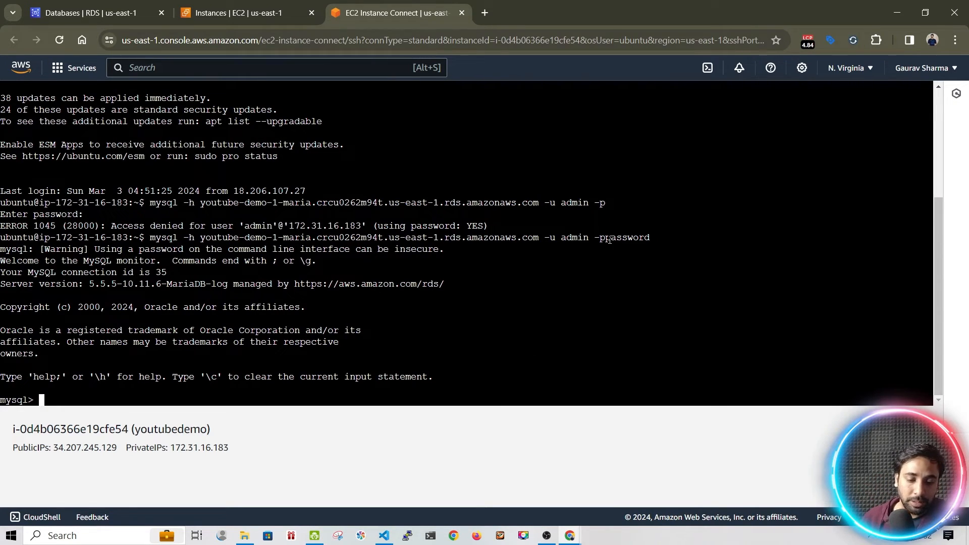
drag(607, 241, 650, 240)
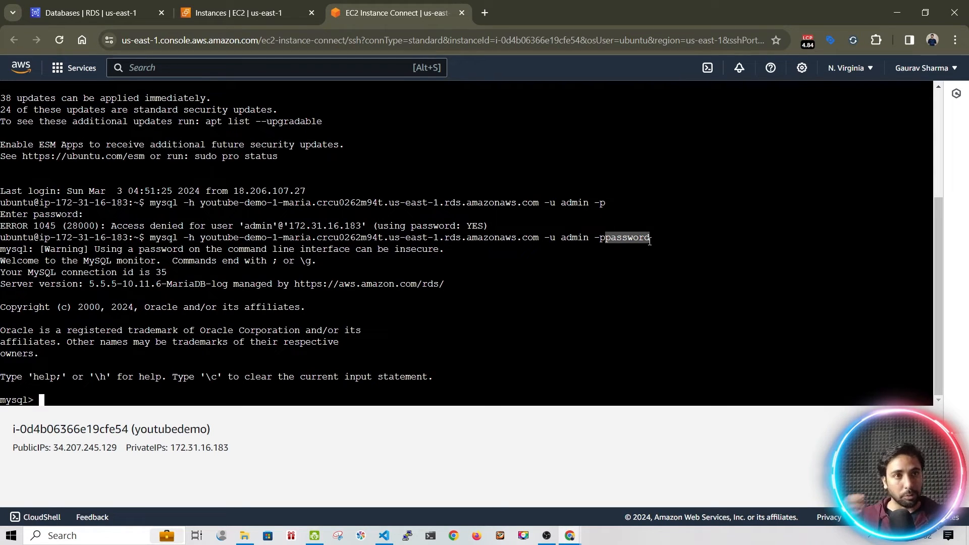
Run show databases; to see youtube_demo among six databases, then exit the mysql client
text(datab)
key(BackSpace)
key(BackSpace)
key(BackSpace)
key(BackSpace)
key(BackSpace)
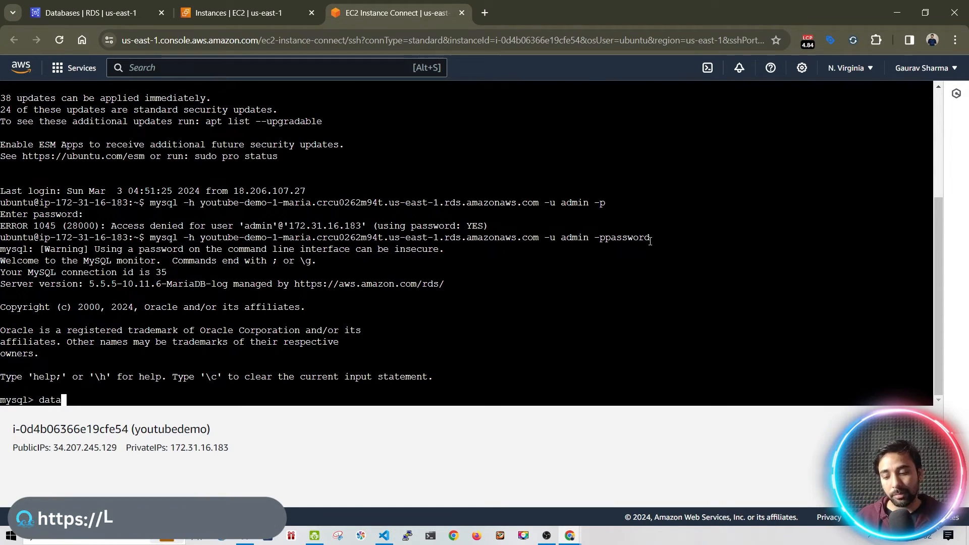
text(show databses;)
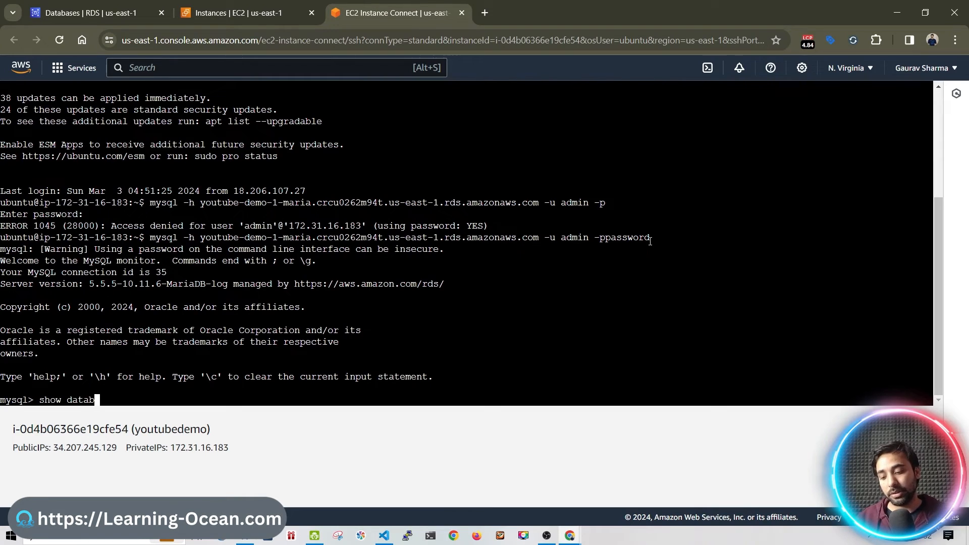
key(Return)
text(exit)
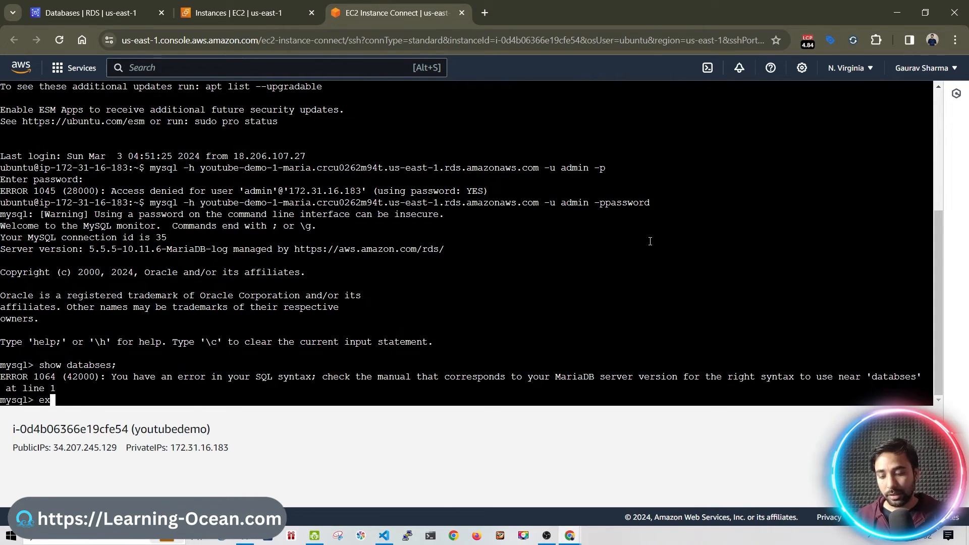
key(BackSpace)
key(BackSpace)
text(sh)
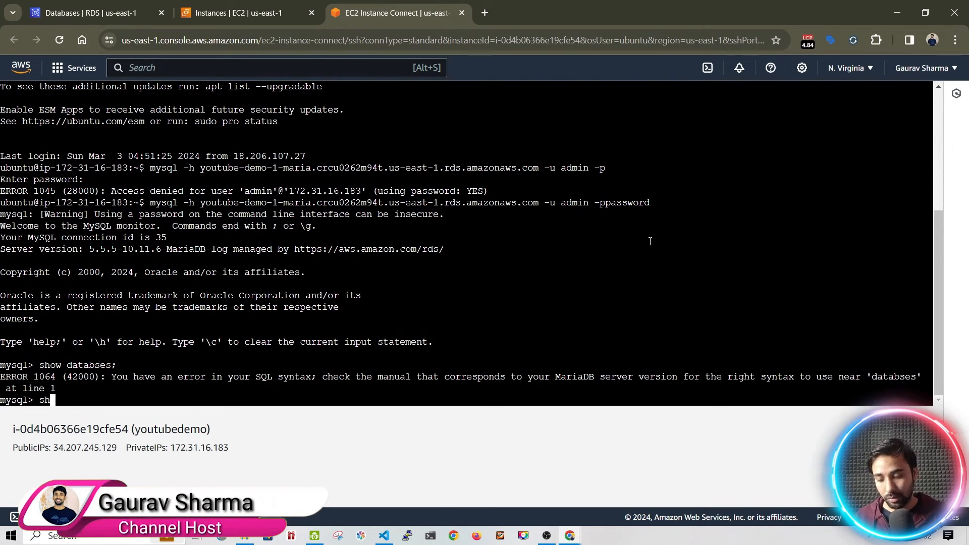
text(ow databases;)
key(Return)
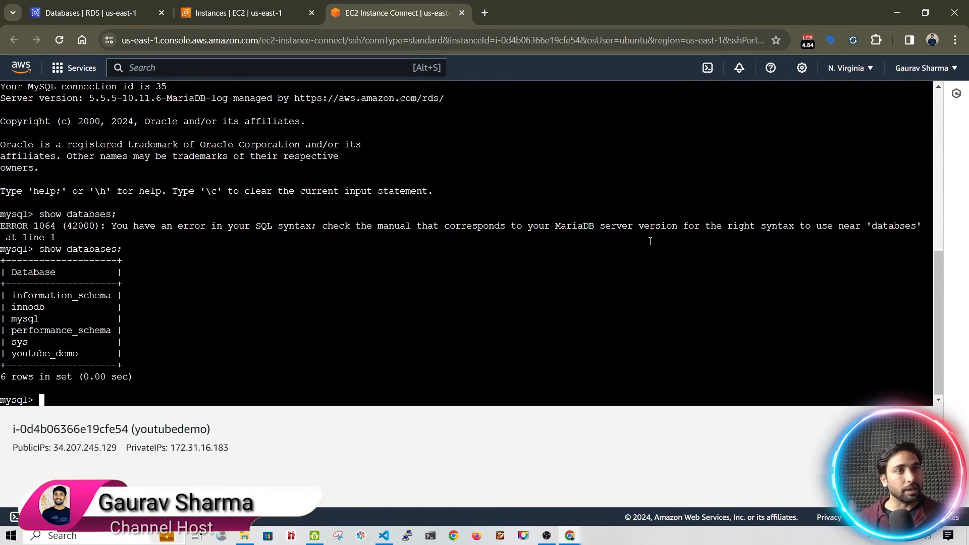
text(exit)
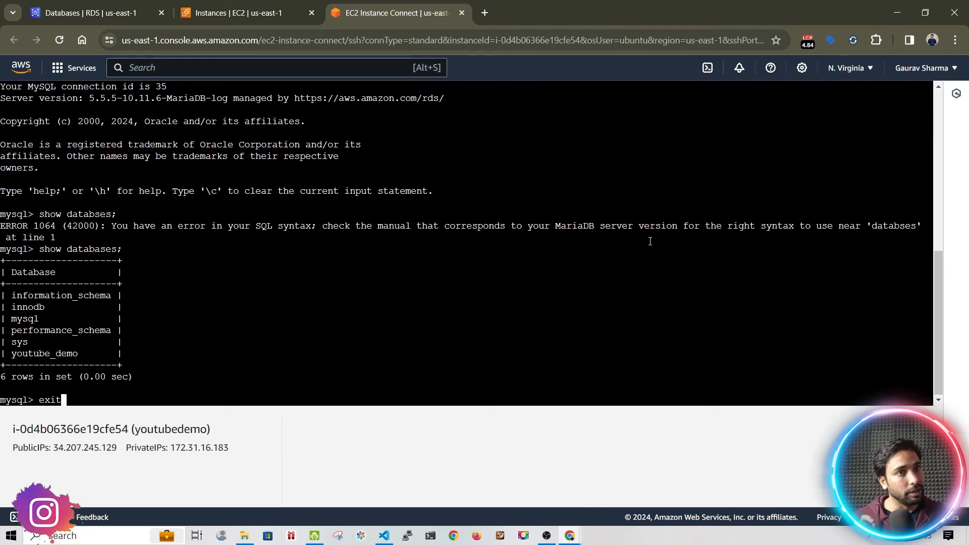
key(Return)
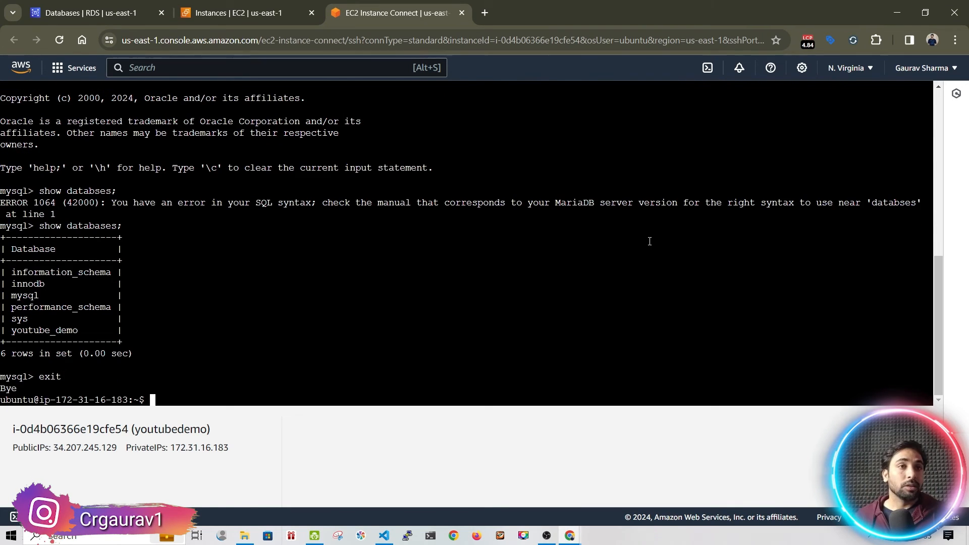